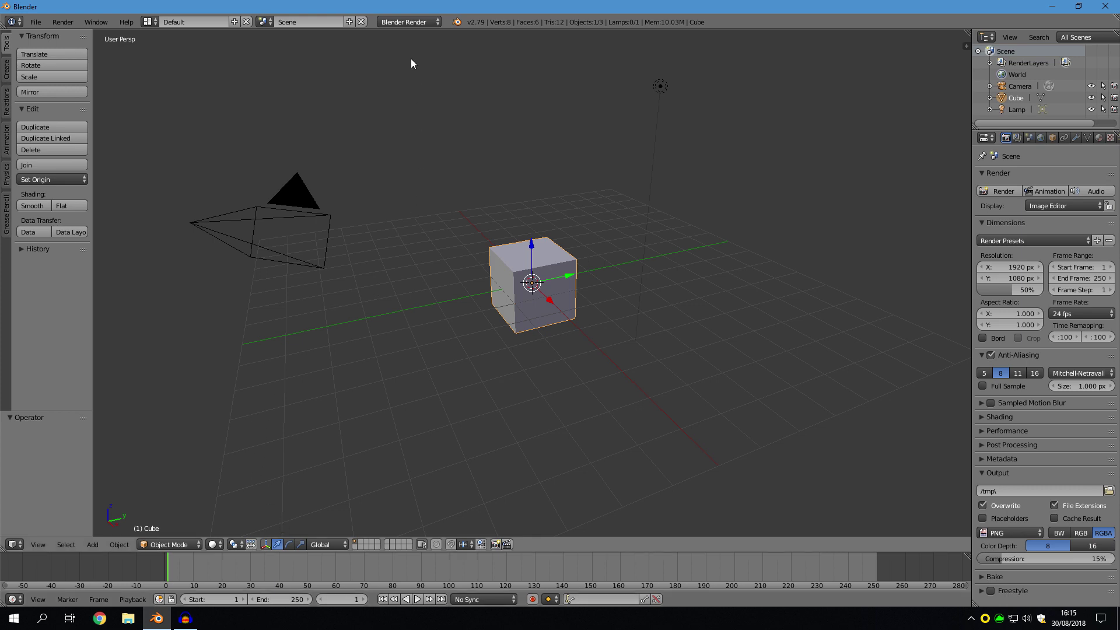
- Switch the render engine to Cycles Render and enable nodes on the cube's material
left_click(426, 22)
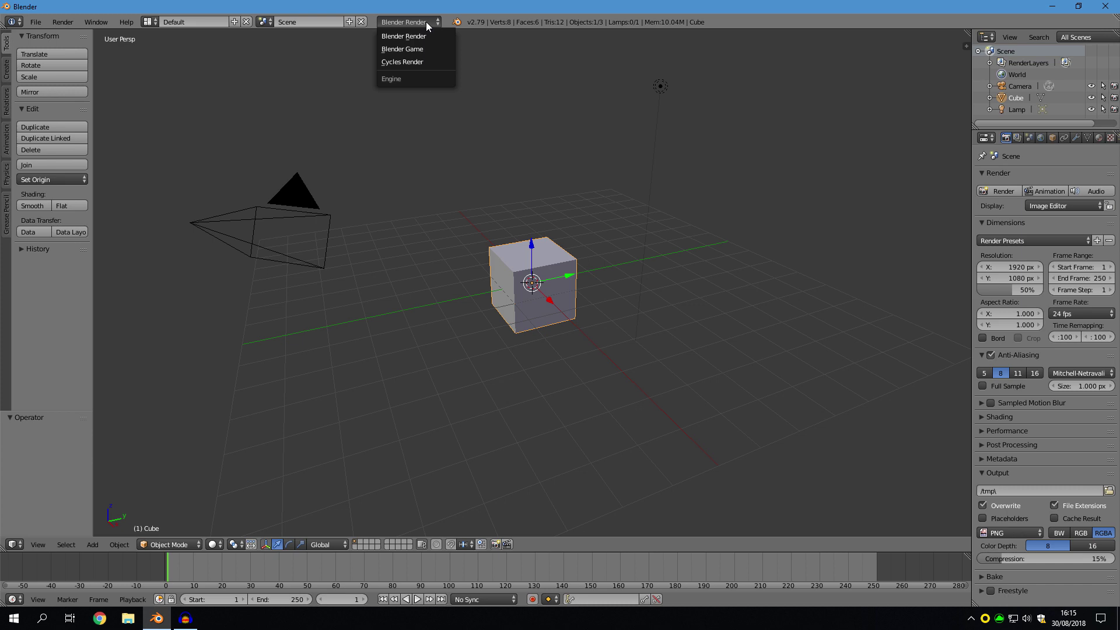
left_click(422, 57)
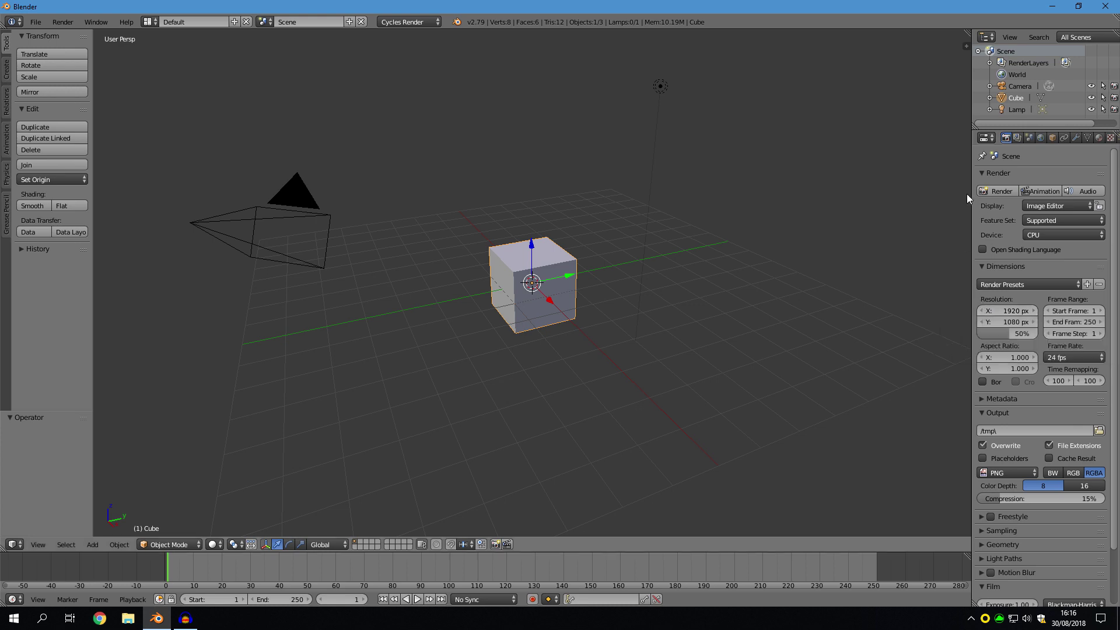
left_click(1100, 138)
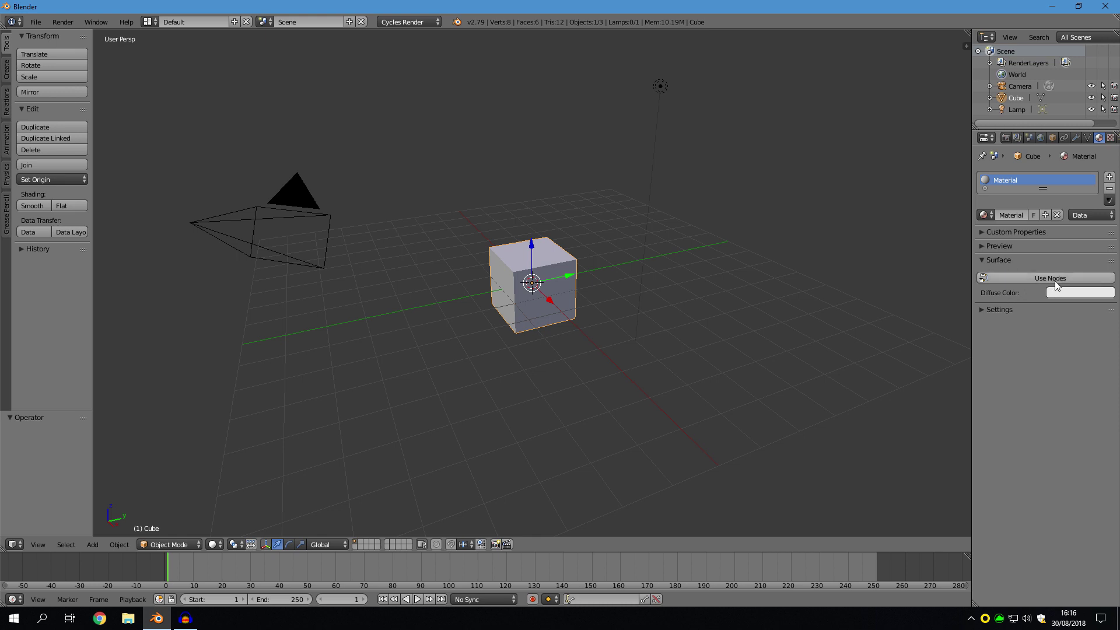
left_click(1073, 280)
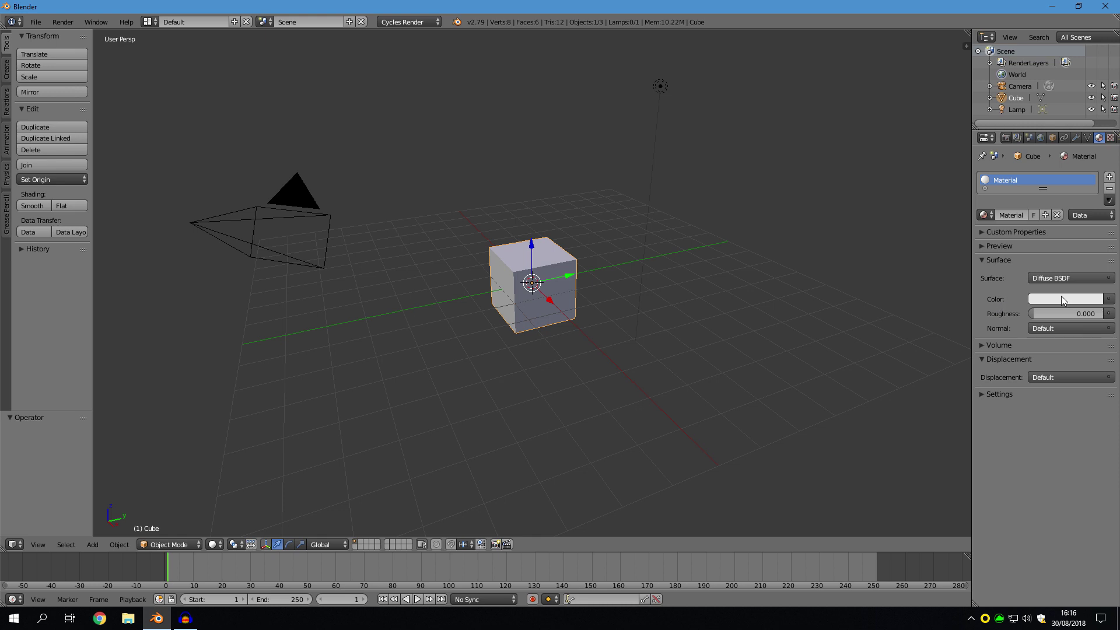
- Assign an Image Texture to the material's diffuse color, loading metal 3.jpg from the Blender texture folder
left_click(1113, 302)
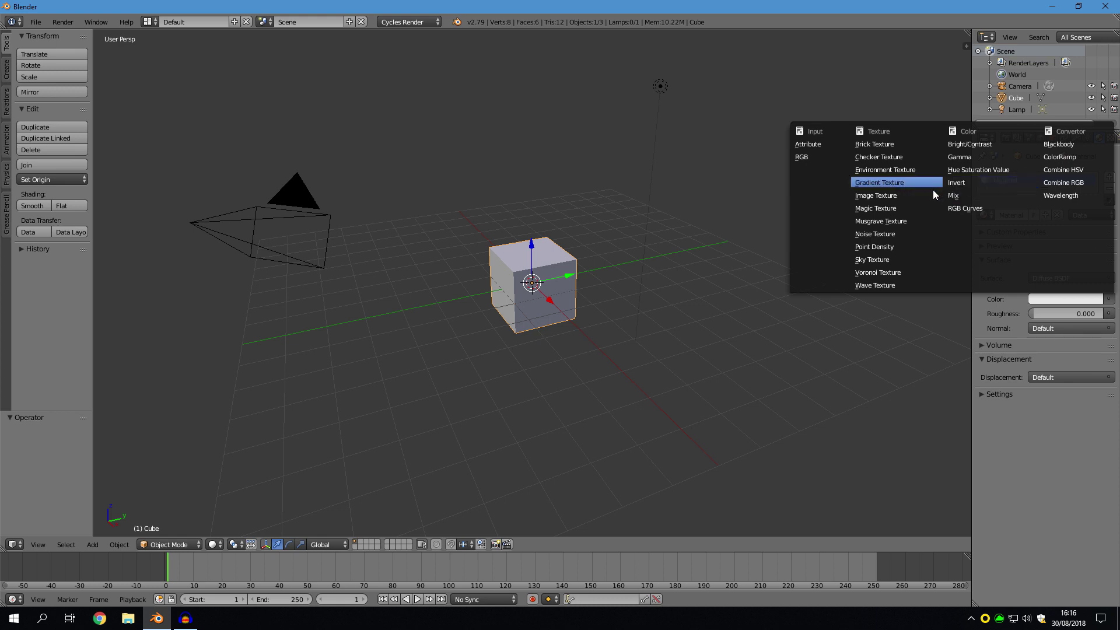
left_click(914, 196)
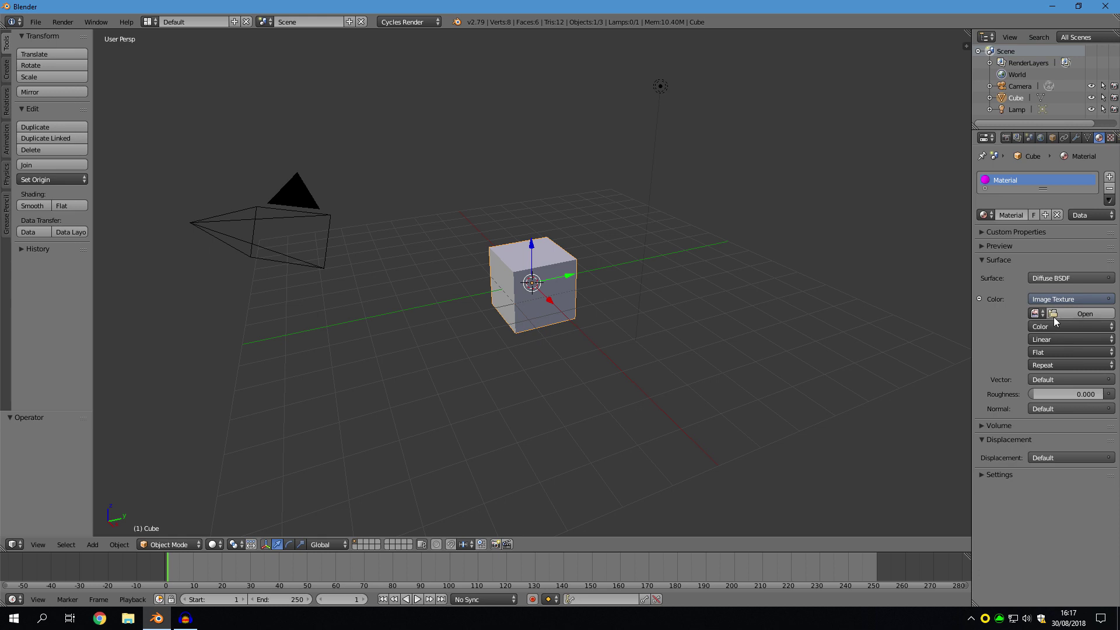
left_click(1079, 313)
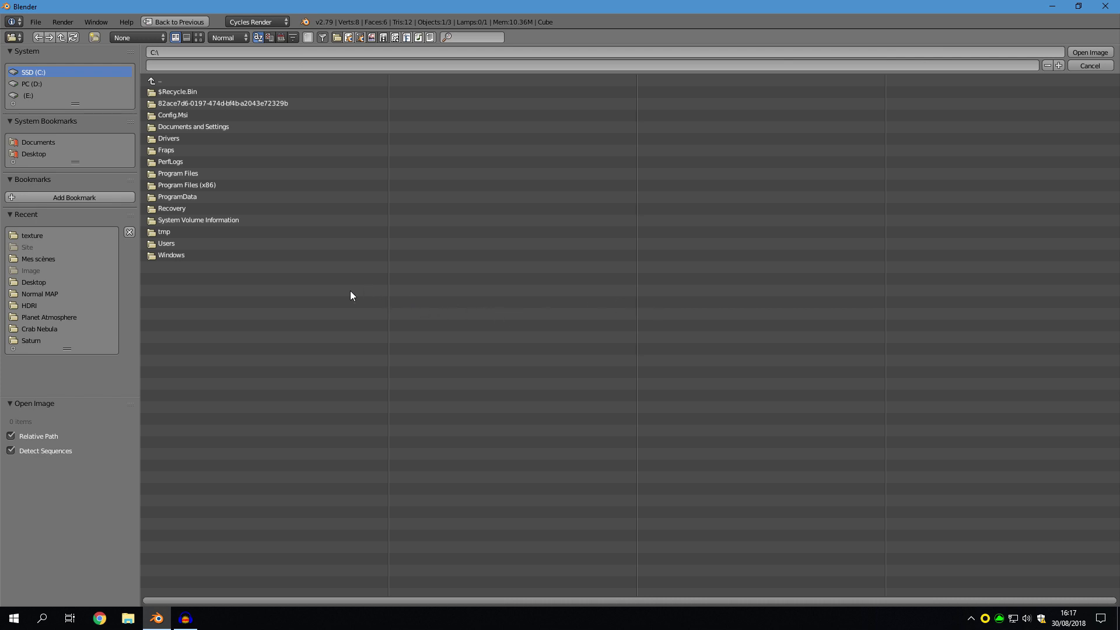
left_click(30, 308)
left_click(155, 80)
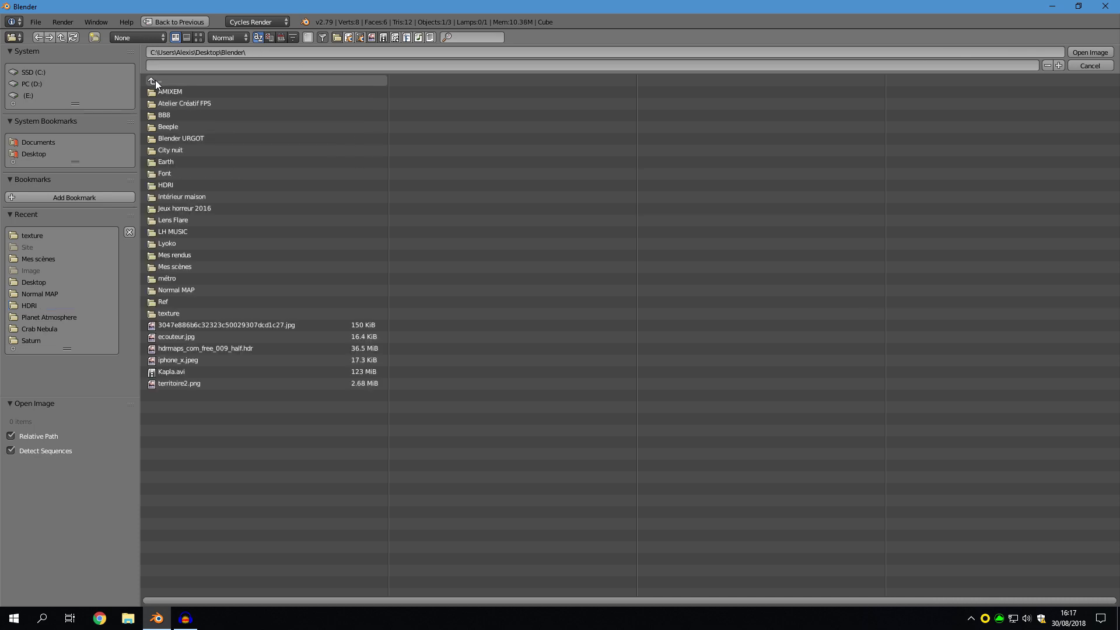
left_click(195, 313)
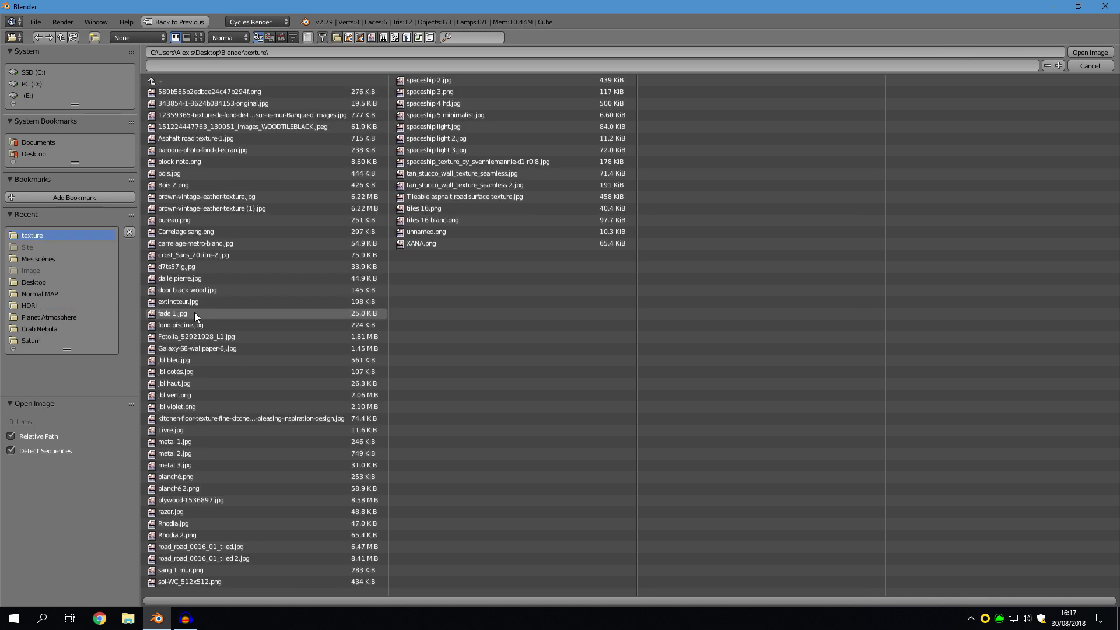
left_click(199, 38)
scroll(341, 280, "down", 1)
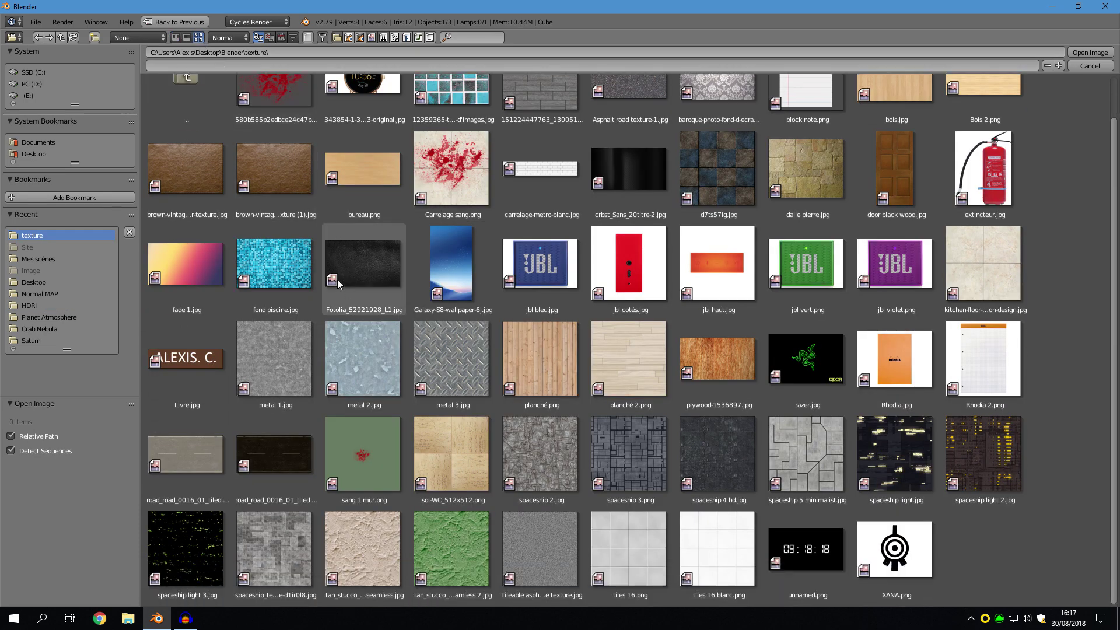
double_click(464, 358)
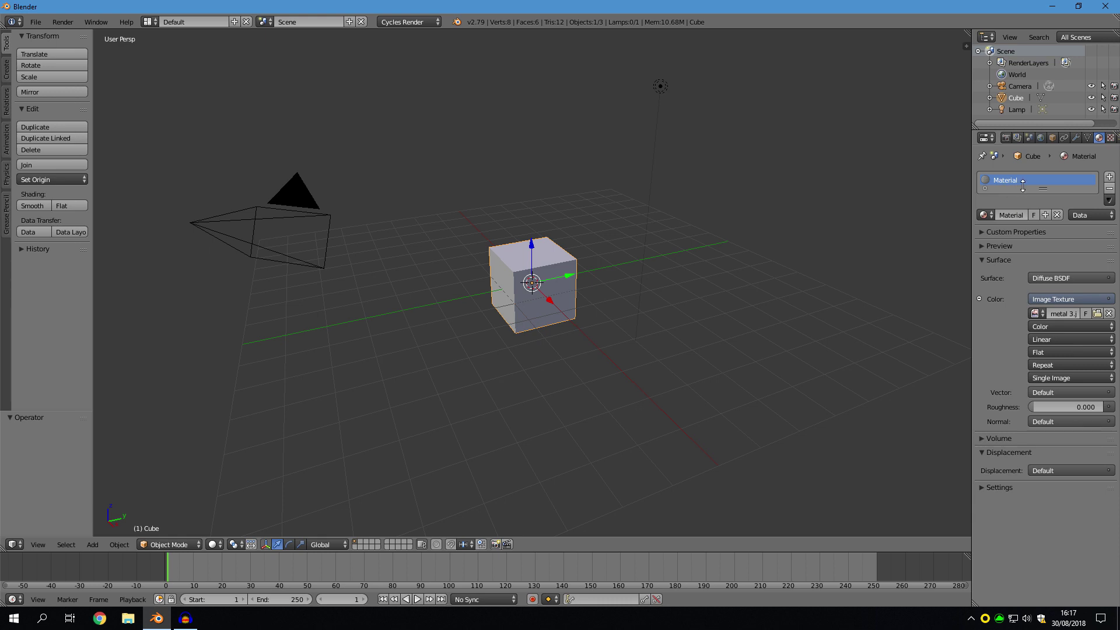
- Turn the properties area into a widened UV/Image Editor and display metal 3.jpg in it
left_click(990, 142)
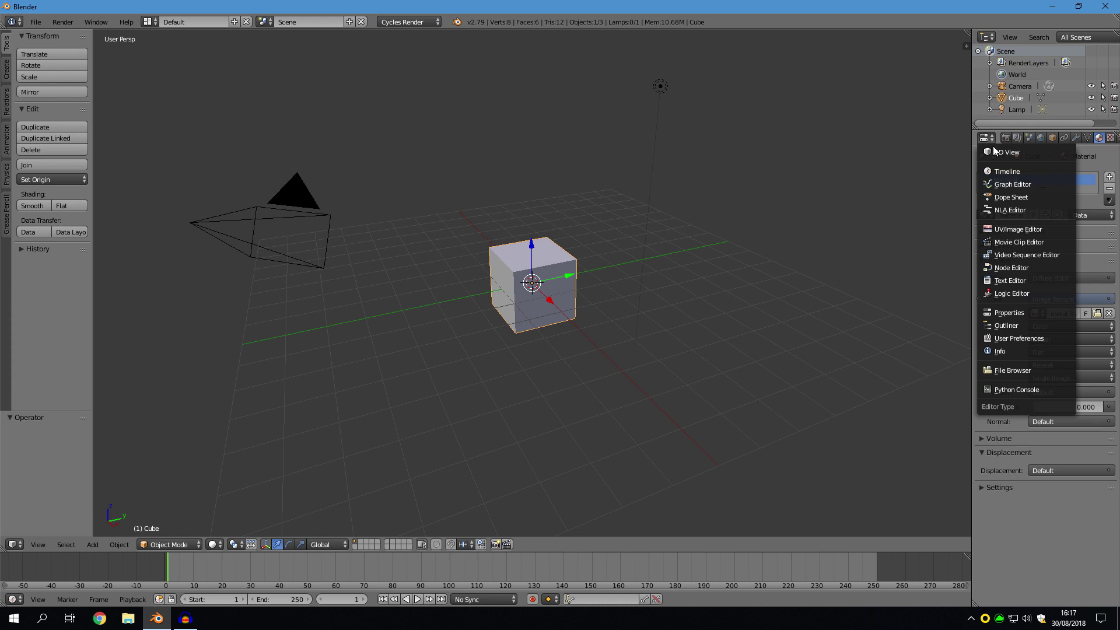
left_click(1019, 228)
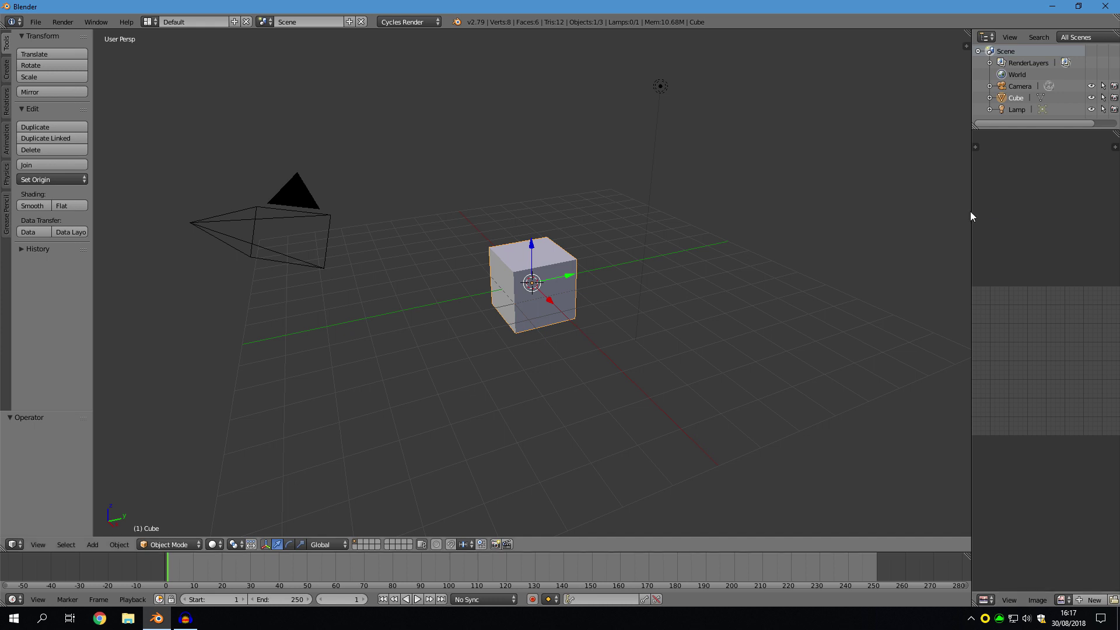
left_click_drag(970, 210, 802, 204)
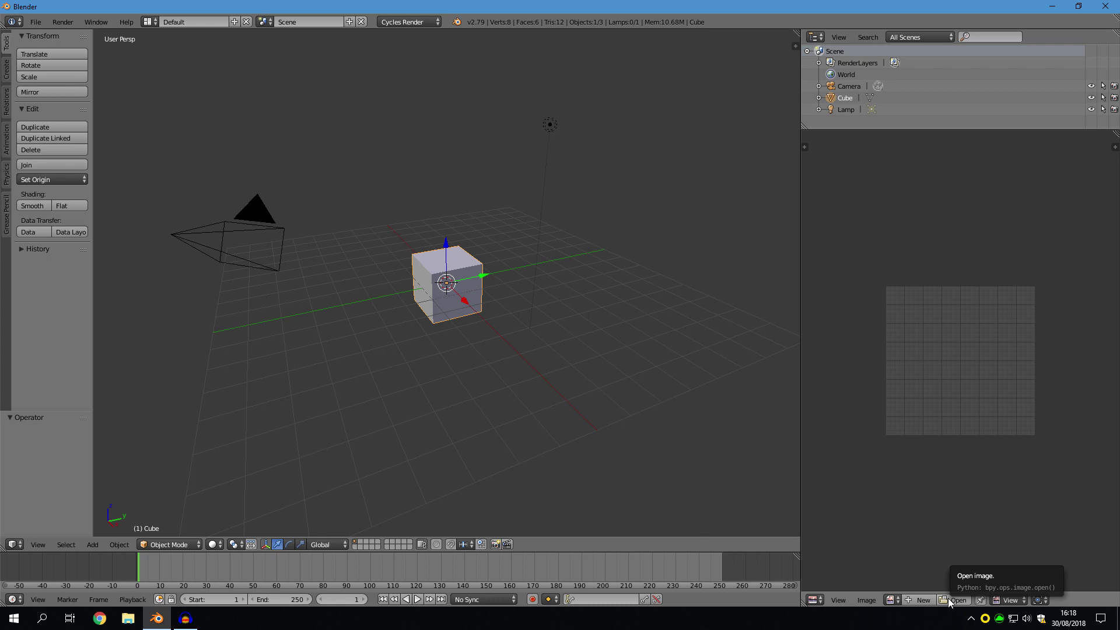
left_click(891, 601)
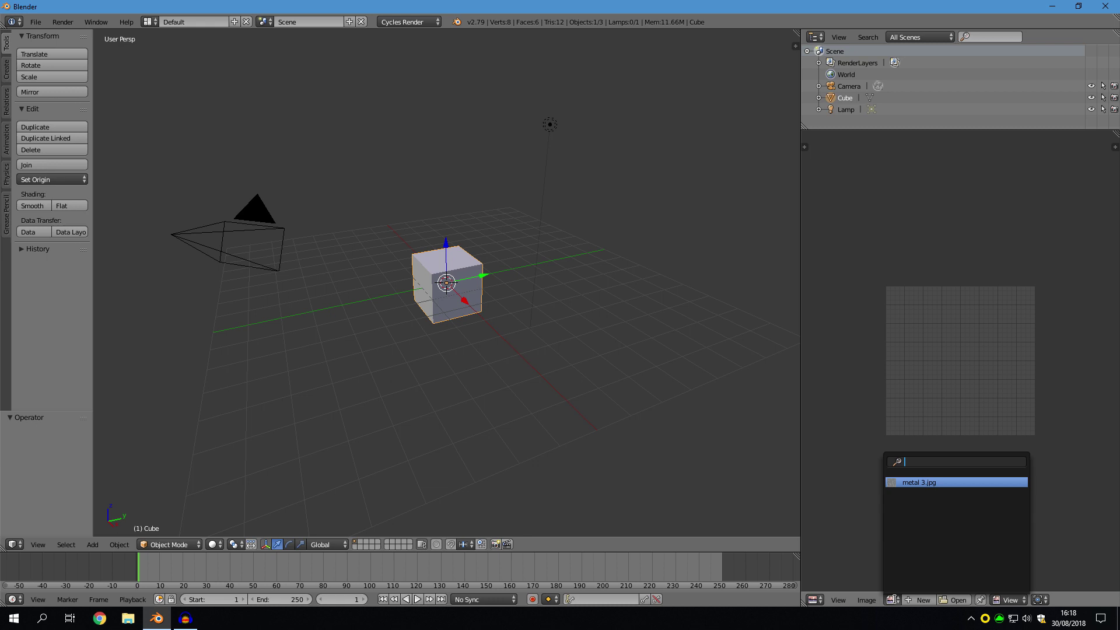
left_click(932, 482)
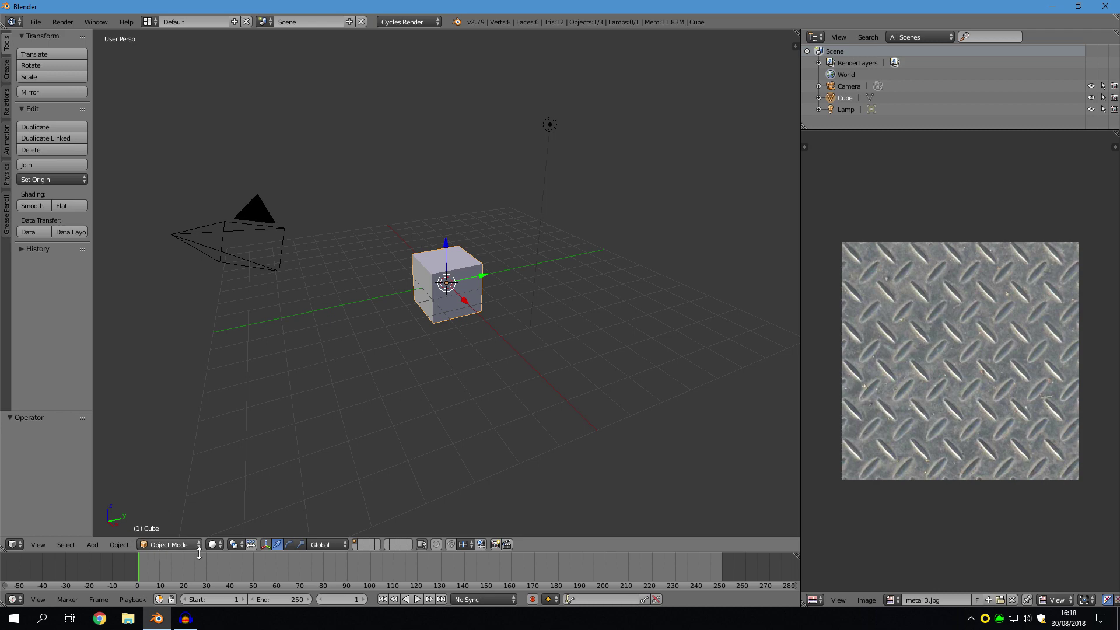
- Put the cube into Edit Mode
left_click(173, 544)
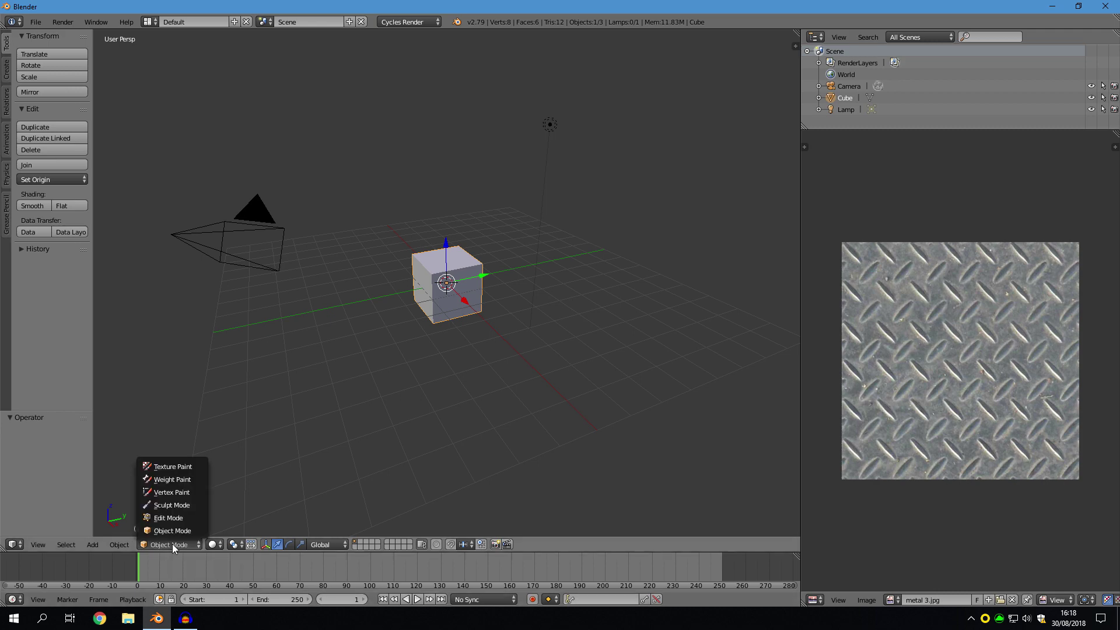
left_click(173, 517)
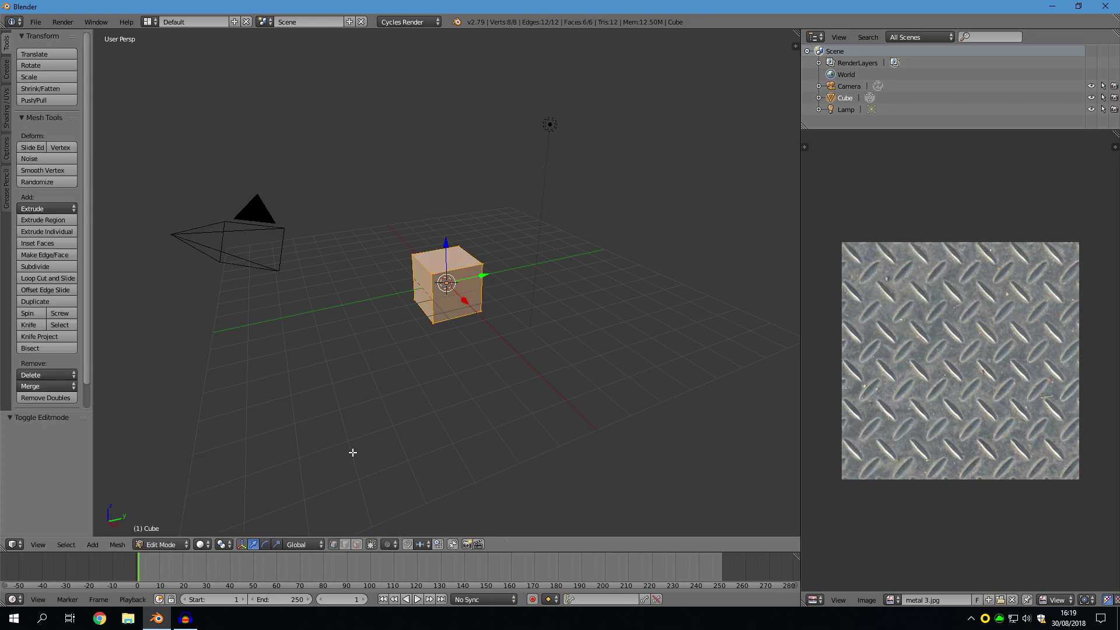
scroll(375, 429, "up", 4)
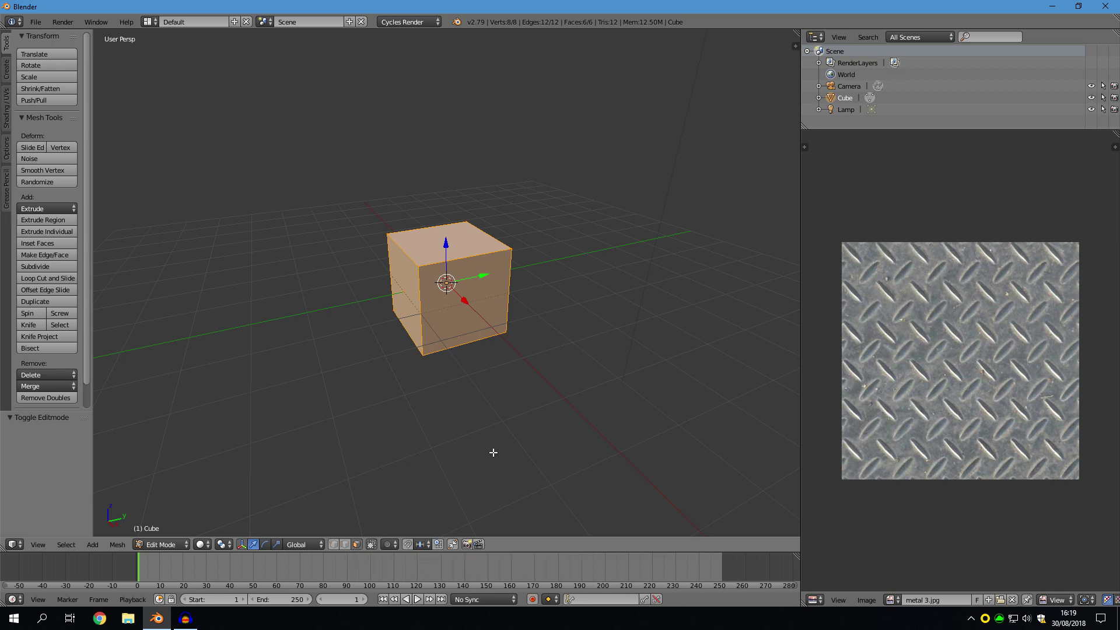
- Select only the cube's front face crossed by the red X axis and unwrap it
right_click(495, 284)
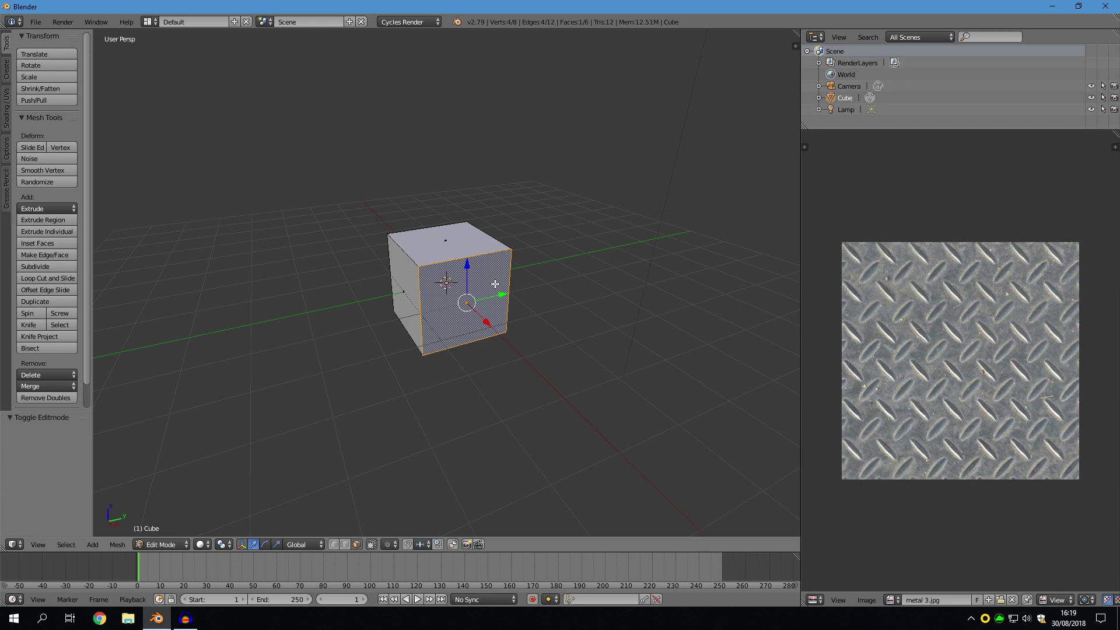
right_click(455, 244)
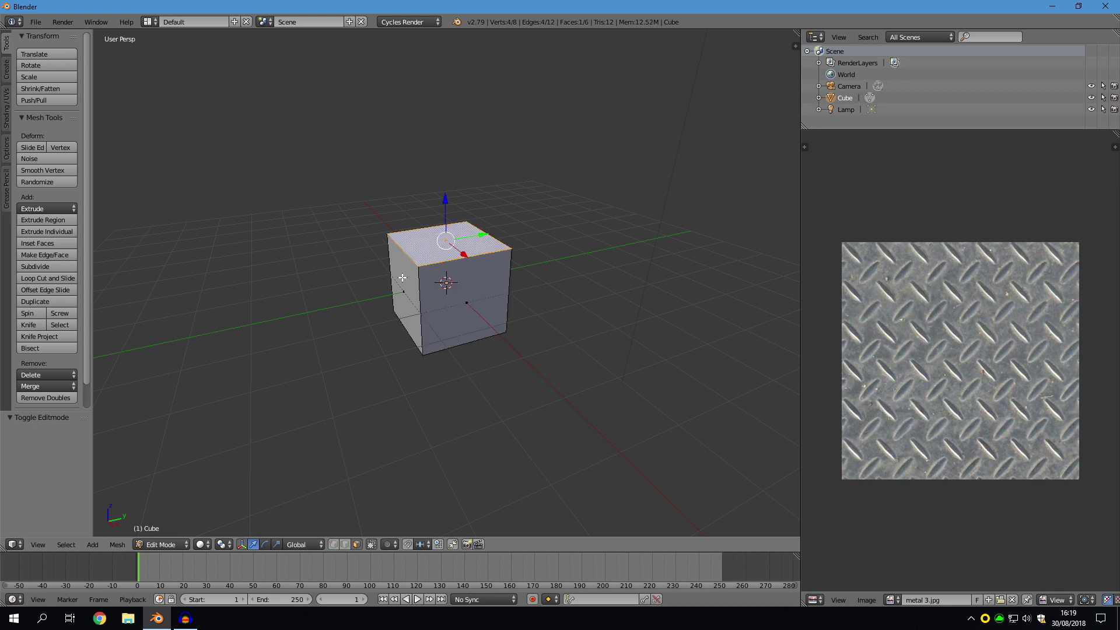
right_click(402, 279)
right_click(495, 291)
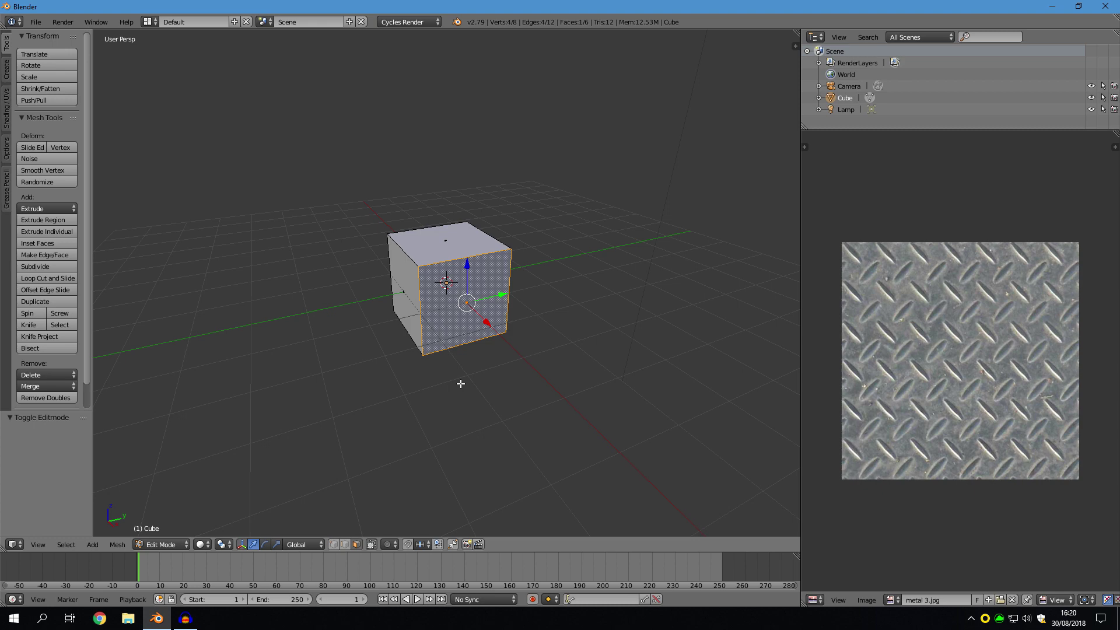
key("u")
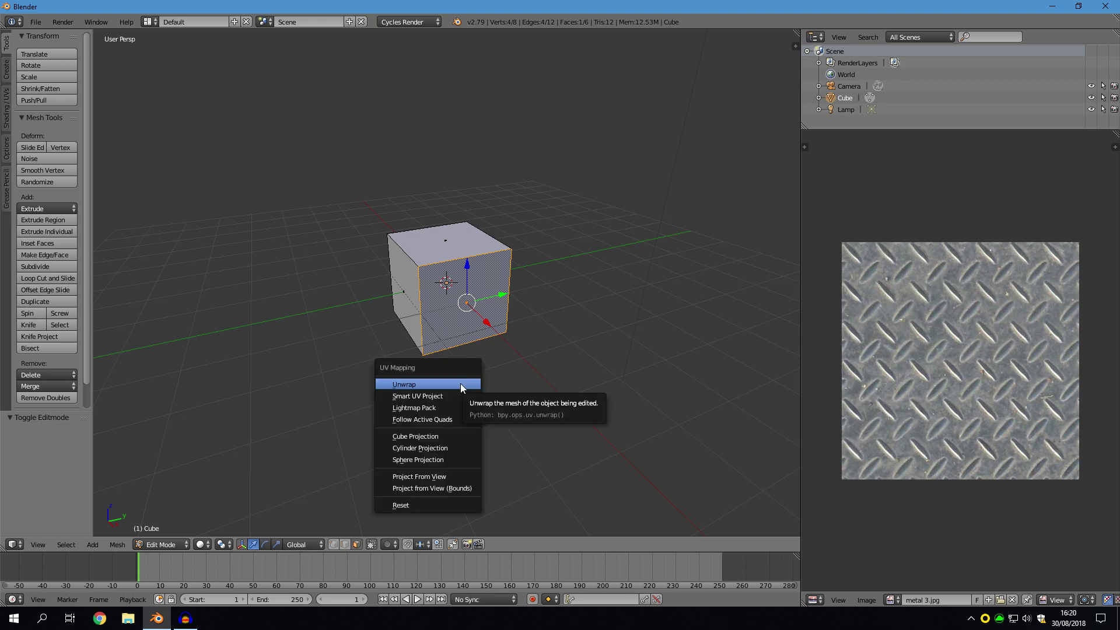
left_click(461, 383)
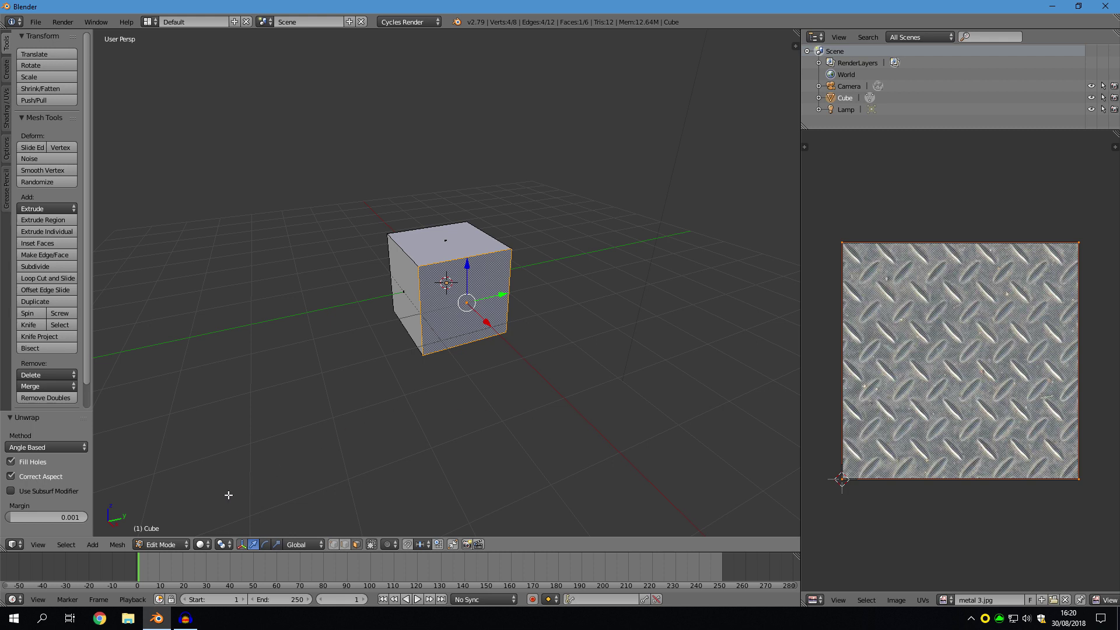
- Set the viewport shading to Texture and inspect the textured face up close
left_click(201, 544)
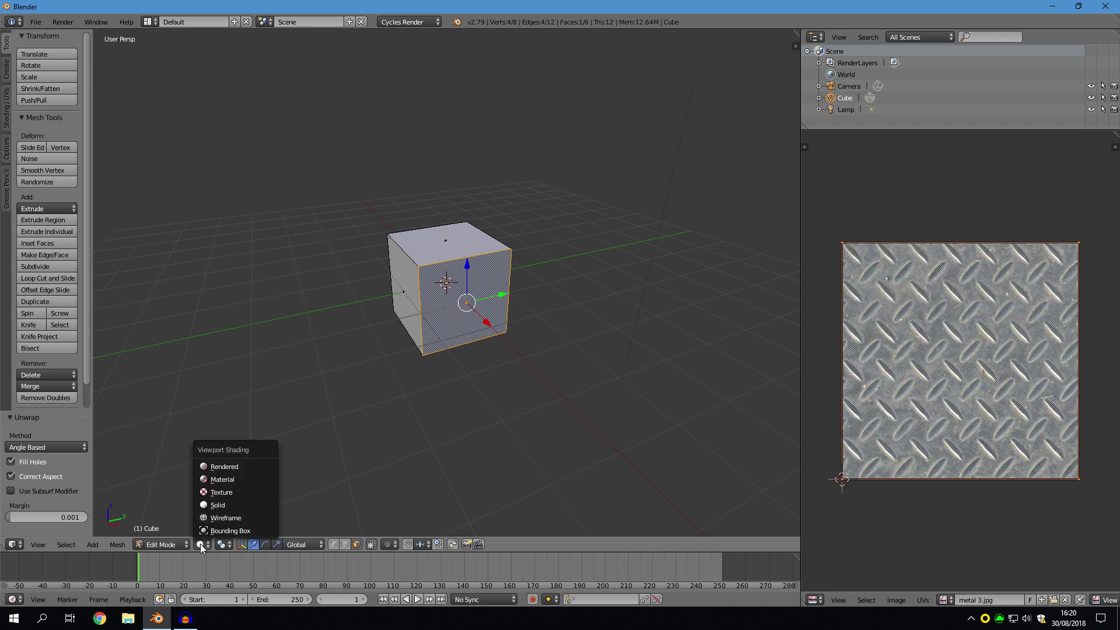
left_click(250, 492)
scroll(382, 439, "up", 5)
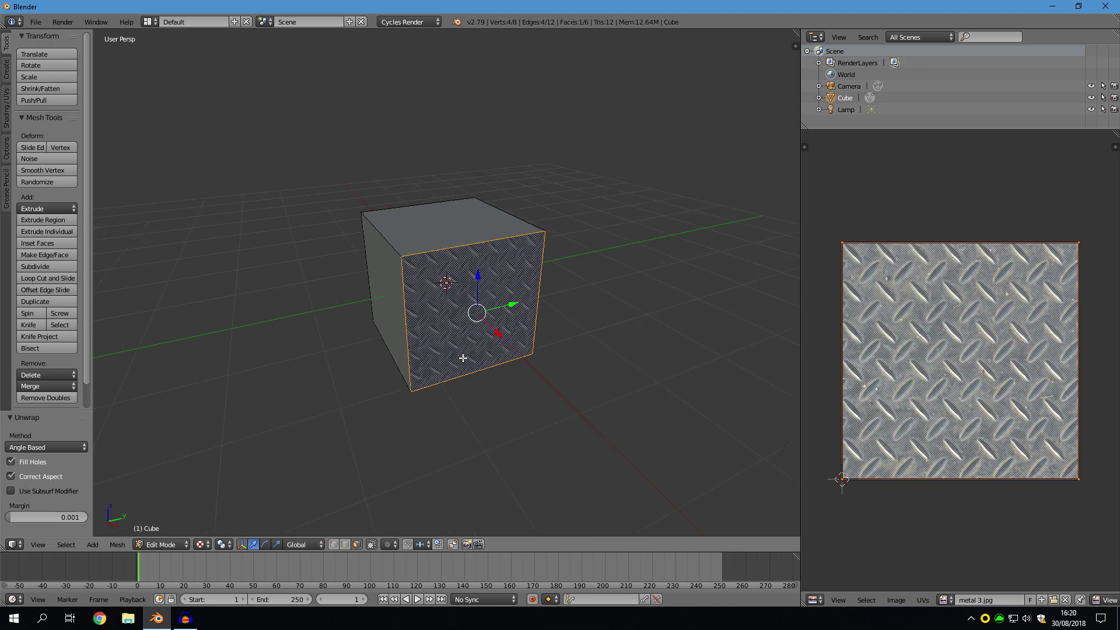
mouse_move(482, 414)
middle_mouse_down()
mouse_move(403, 377)
mouse_move(439, 321)
mouse_move(503, 385)
mouse_move(498, 422)
middle_mouse_up()
scroll(499, 437, "down", 3)
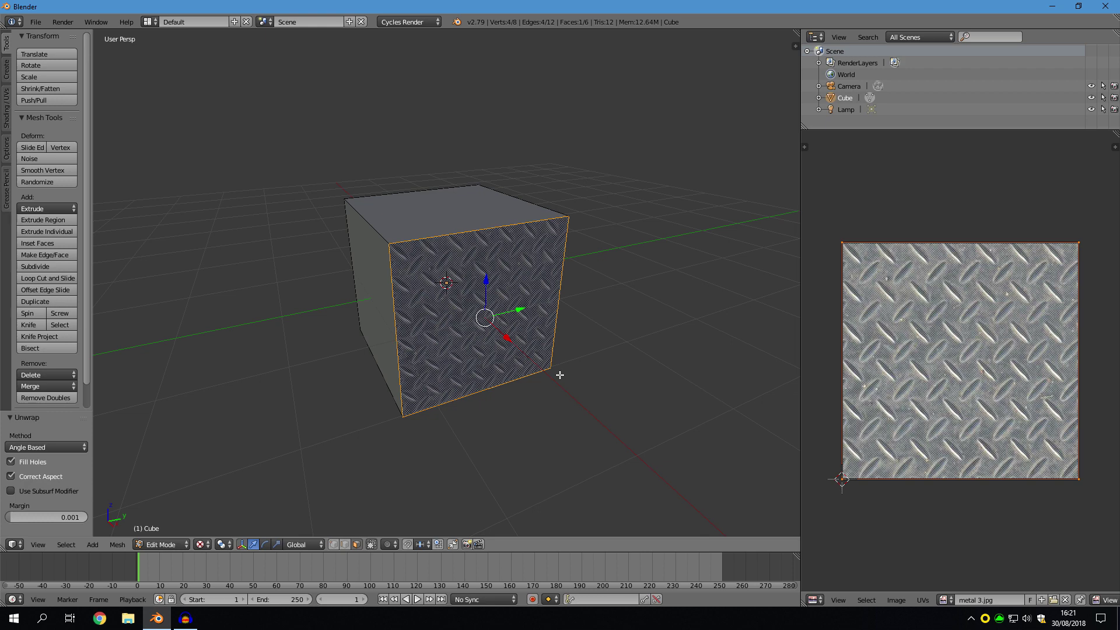
- Try moving the selected cube face in the 3D view, and undo the move
key("g")
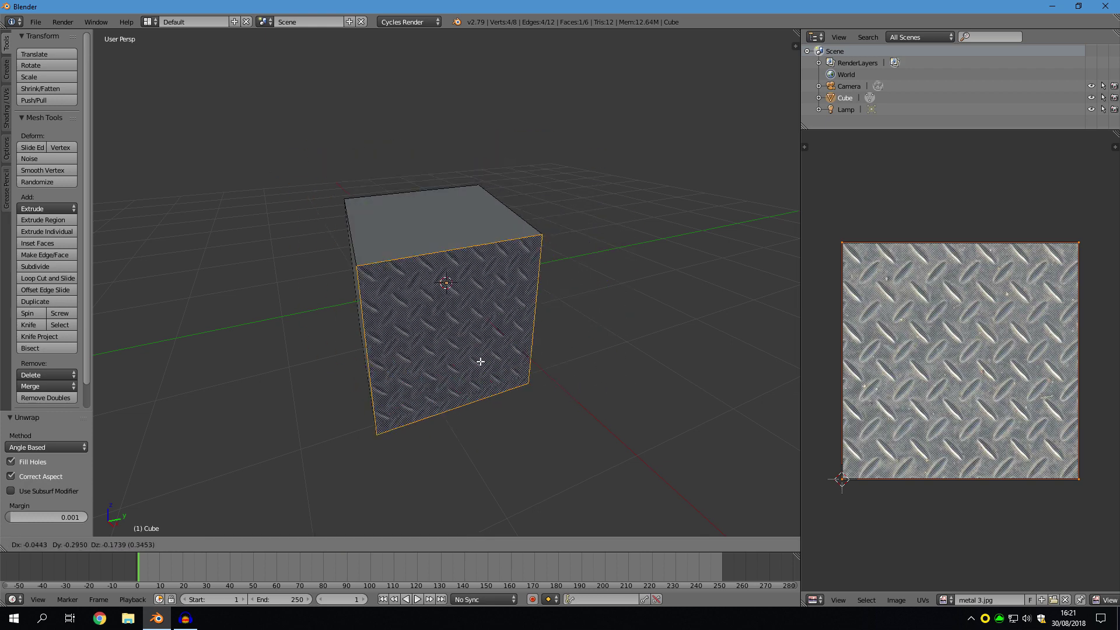
left_click(639, 368)
key("ctrl+z")
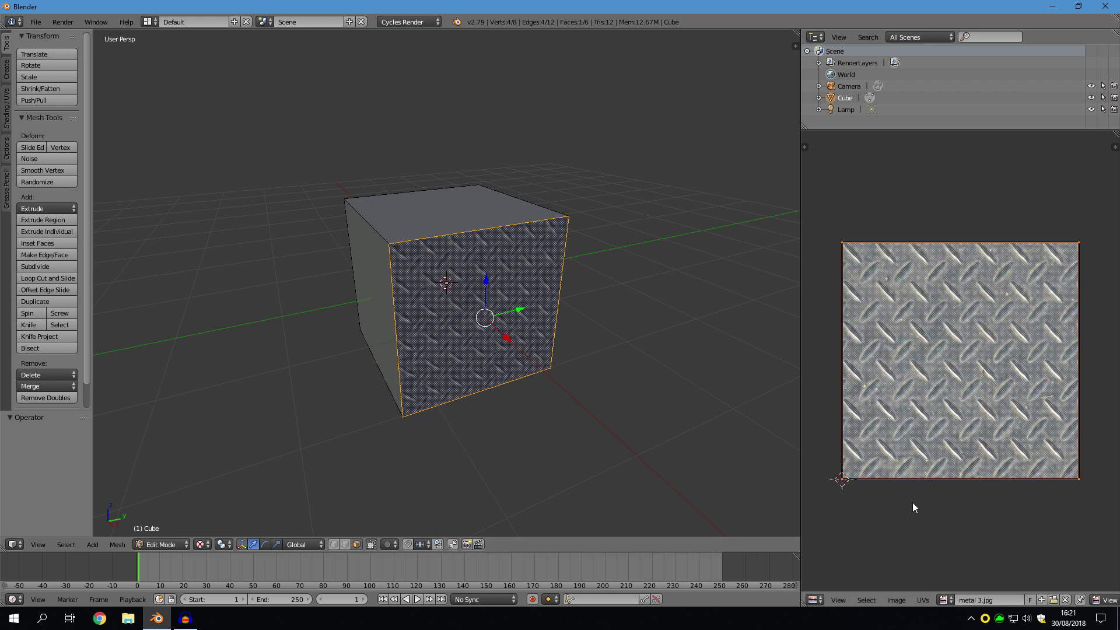
- Try offsetting the face's UV square on the metal image, and undo the offset
key("g")
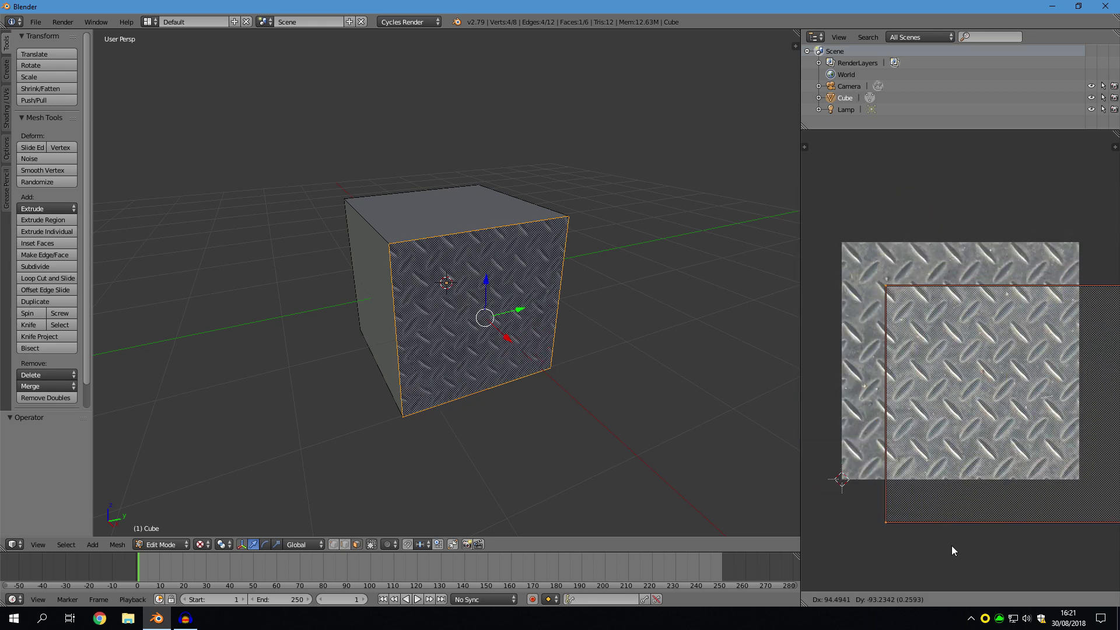
left_click(921, 493)
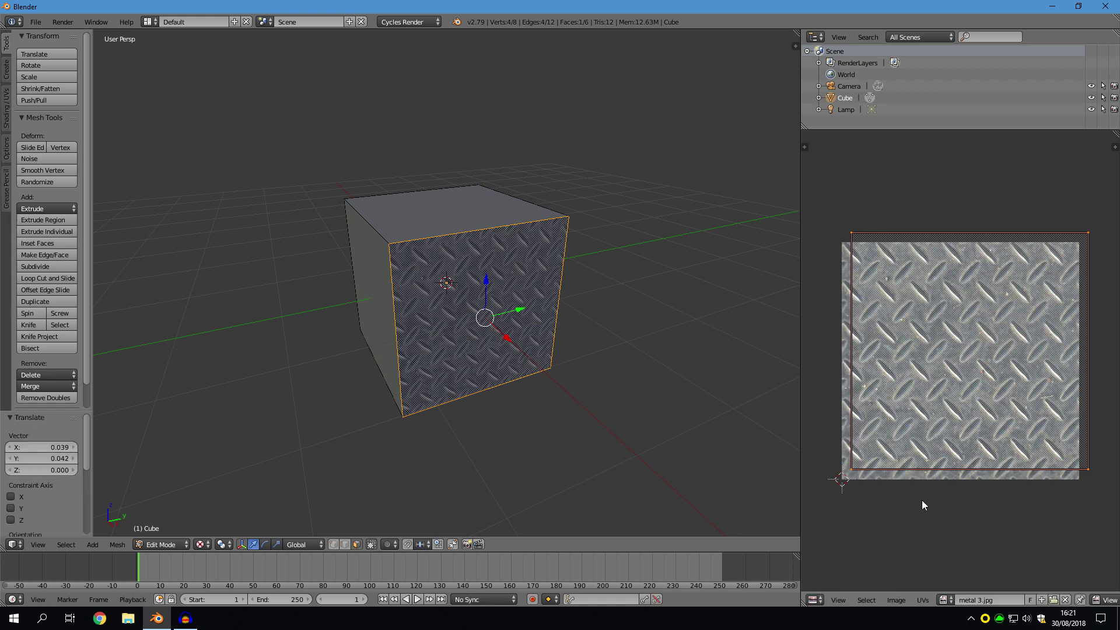
key("ctrl+z")
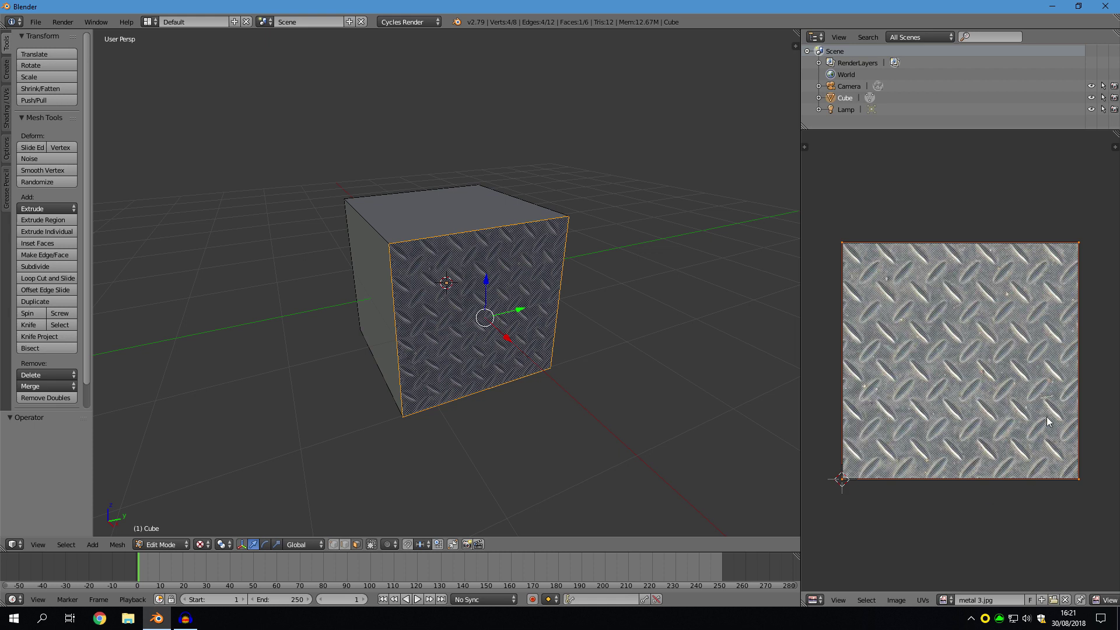
- Shrink the face's UV square to about 0.208 of its size on the metal image and inspect the enlarged pattern on the cube
key("s")
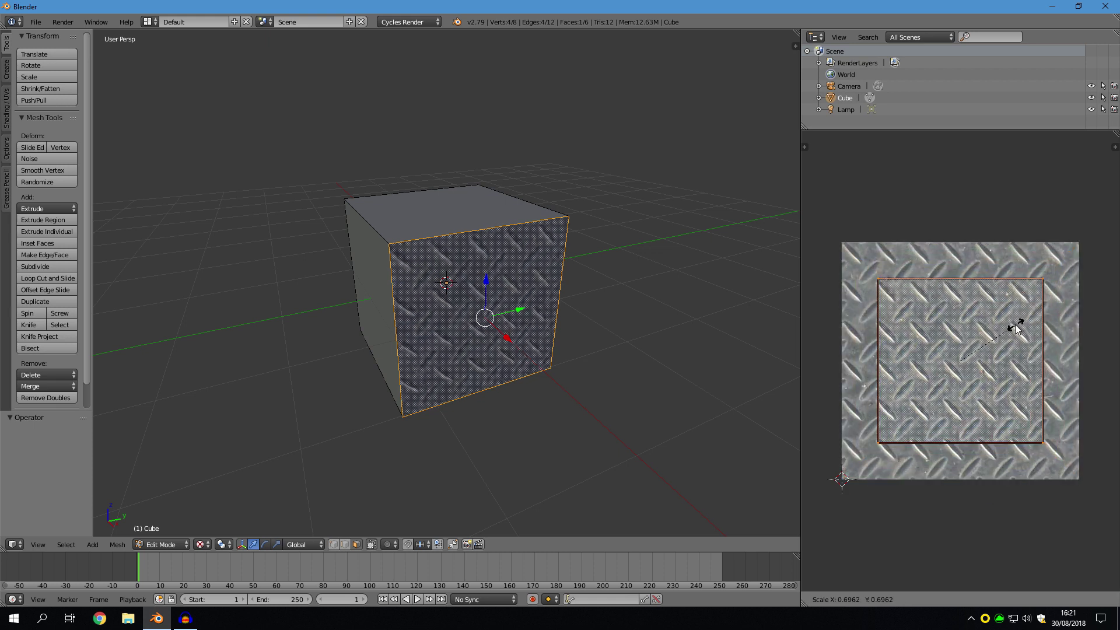
left_click(975, 349)
middle_click_drag(505, 348, 580, 352)
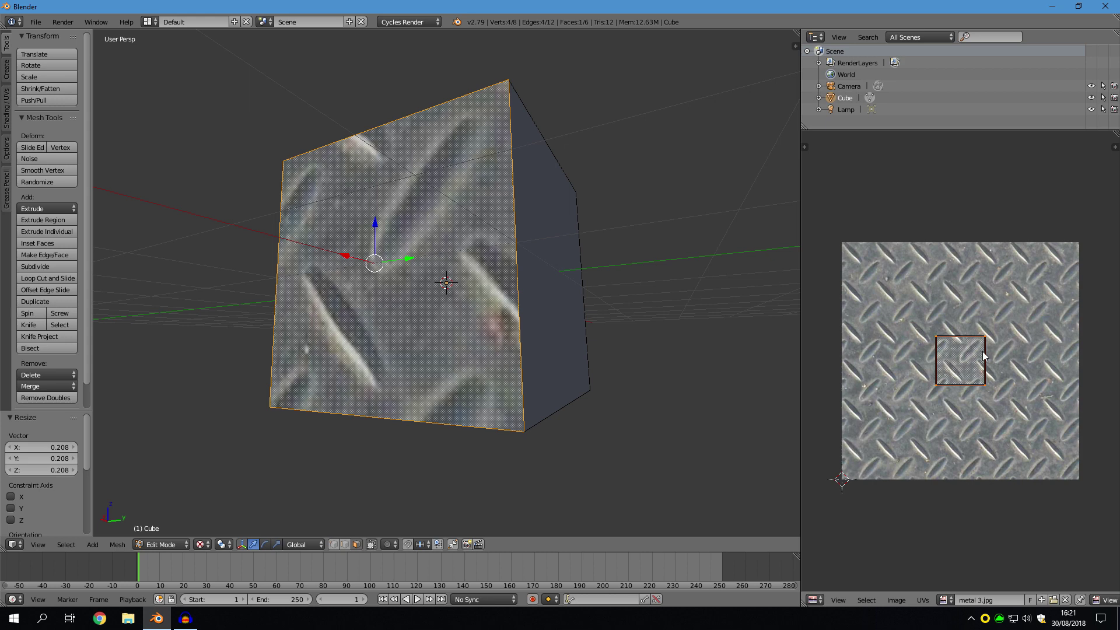
- Enlarge the face's UV square beyond the metal image's borders, scaling by about 6.01 and again by about 1.765
key("s")
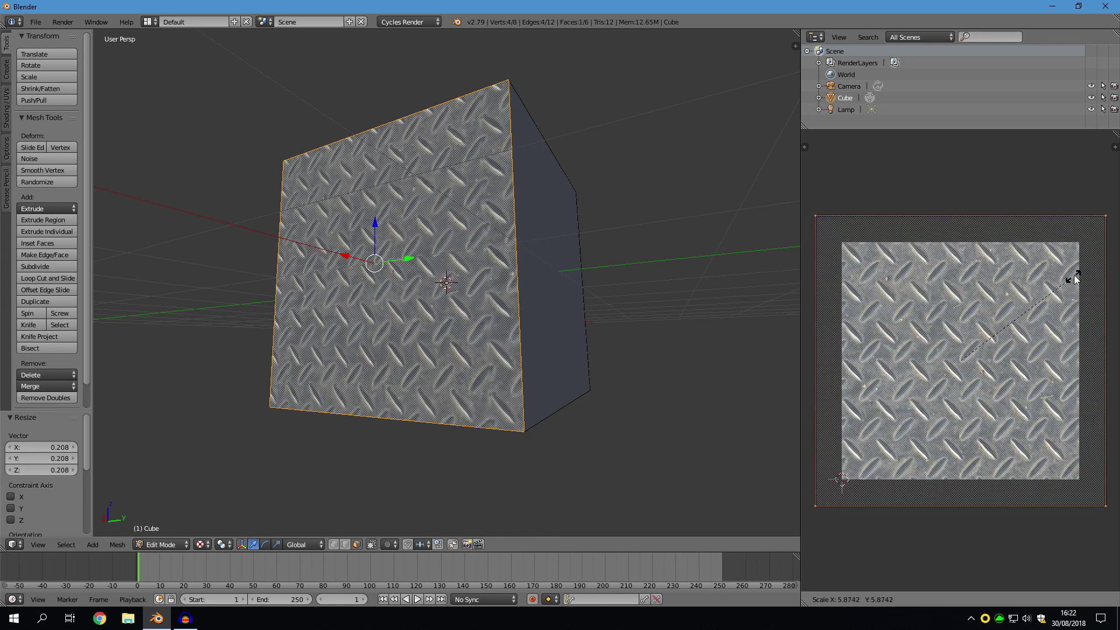
left_click(1077, 274)
scroll(1062, 271, "down", 3)
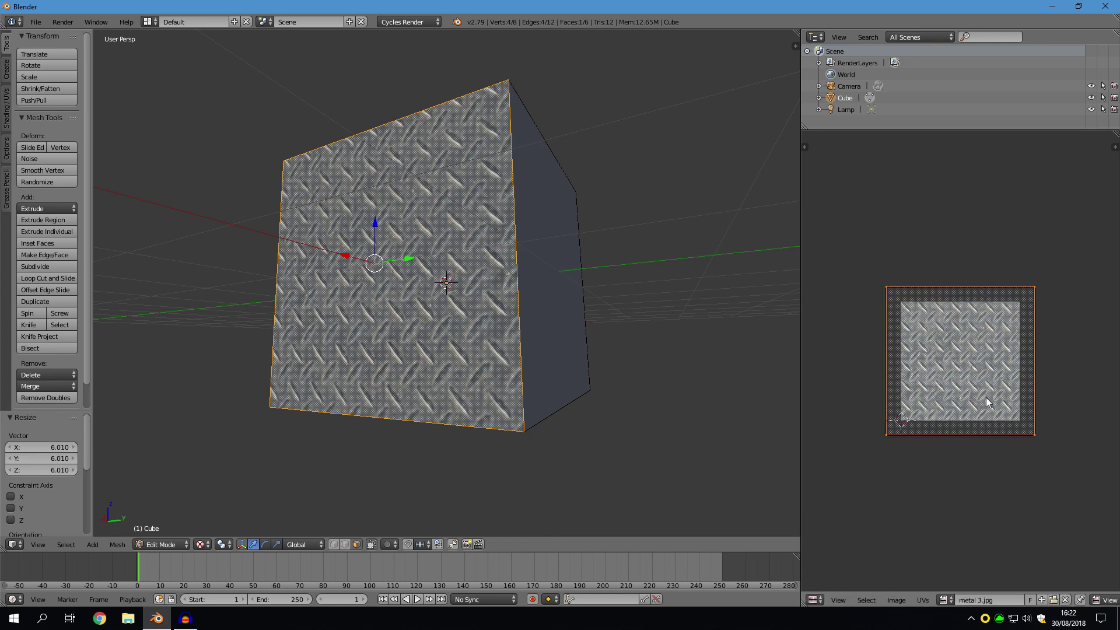
key("s")
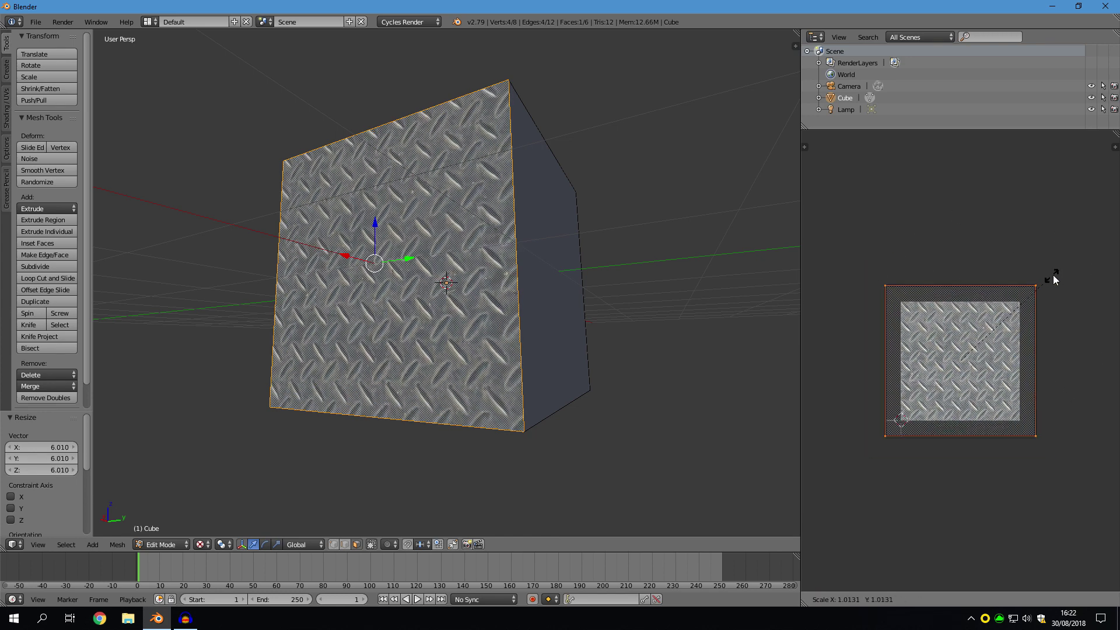
left_click(1096, 192)
scroll(1015, 324, "down", 1)
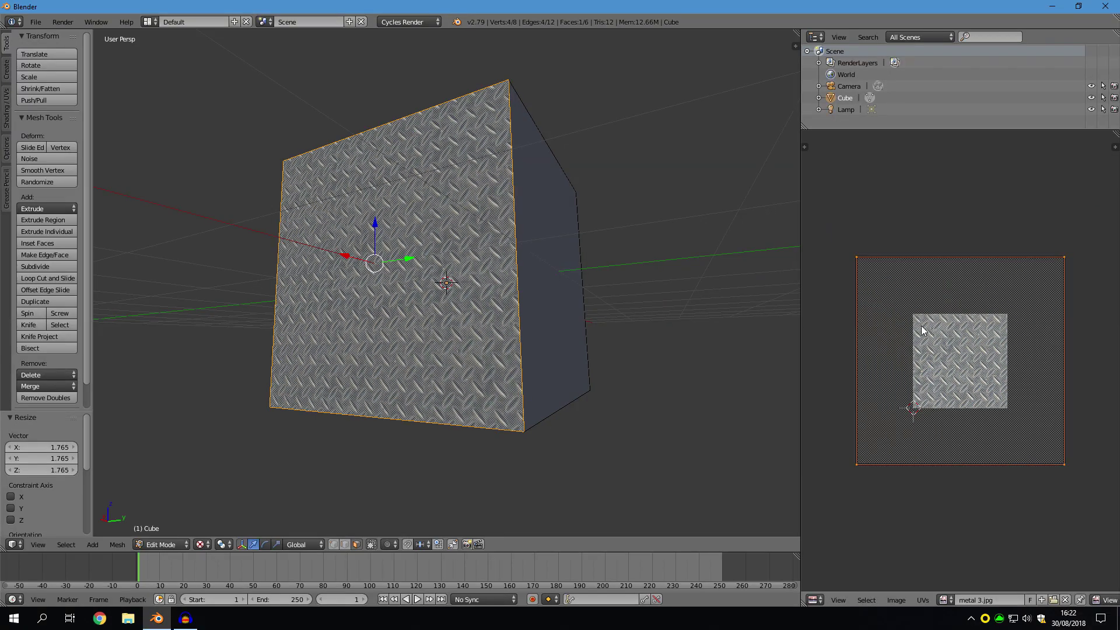
scroll(869, 305, "down", 5)
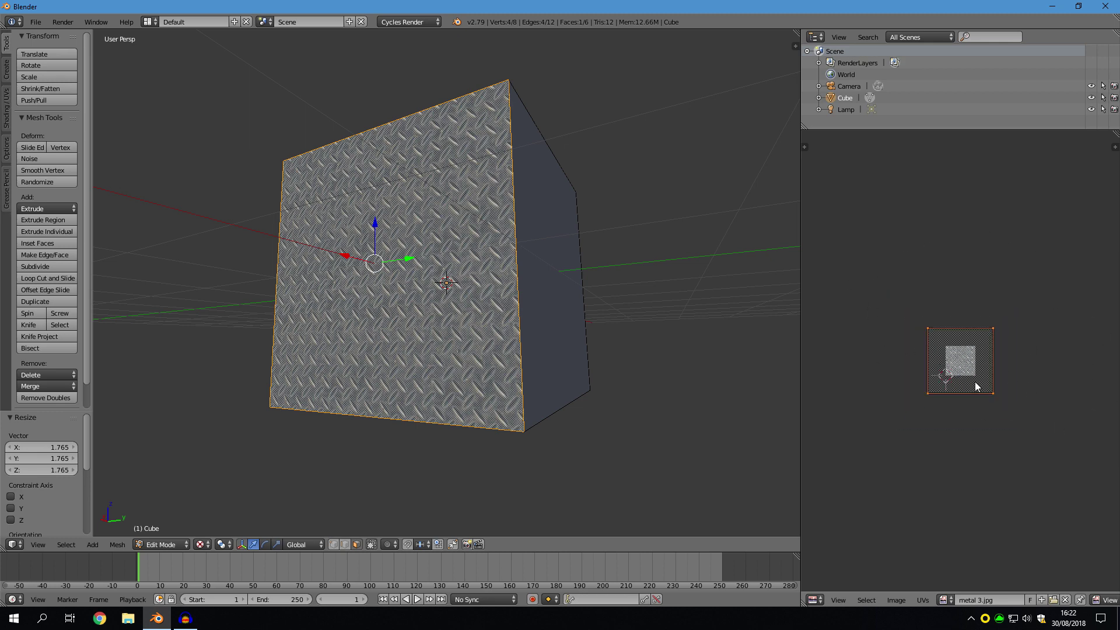
- Try scaling the UV square up by about 2.103, inspect the repeated pattern on the cube face, and undo the scaling
scroll(975, 383, "up", 5)
key("s")
left_click(1073, 245)
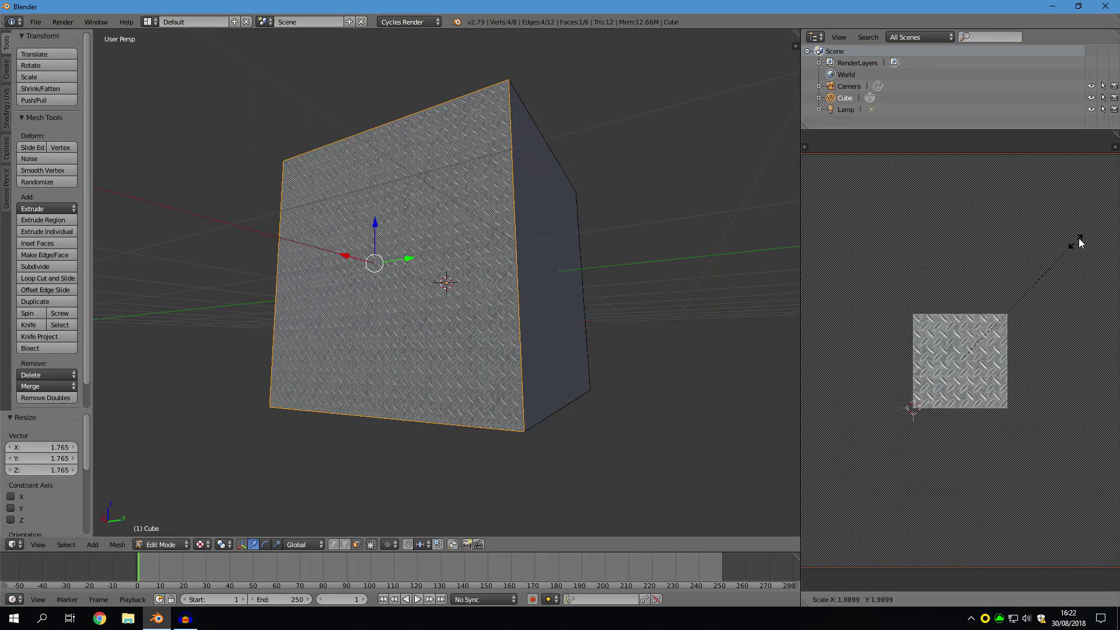
mouse_move(515, 250)
middle_mouse_down()
mouse_move(596, 268)
mouse_move(578, 220)
mouse_move(527, 233)
middle_mouse_up()
scroll(595, 267, "up", 3)
middle_click_drag(595, 274, 602, 308)
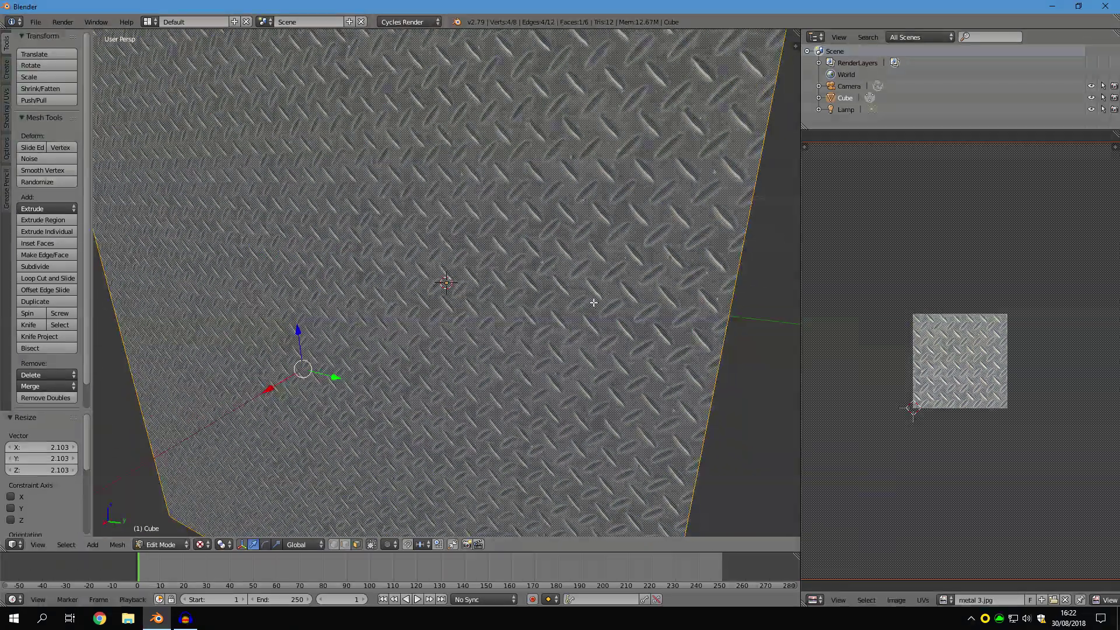
scroll(592, 303, "down", 3)
middle_click_drag(524, 302, 546, 294)
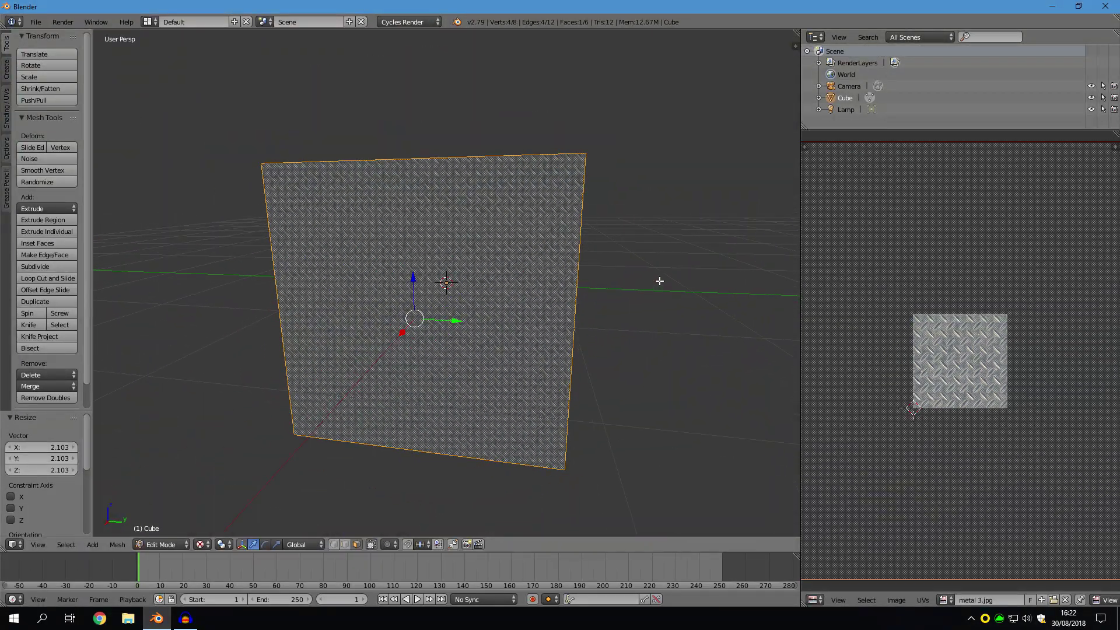
key("ctrl+z")
- Scale the face's UV square by about 0.448 to match the metal image's borders and check the face
key("s")
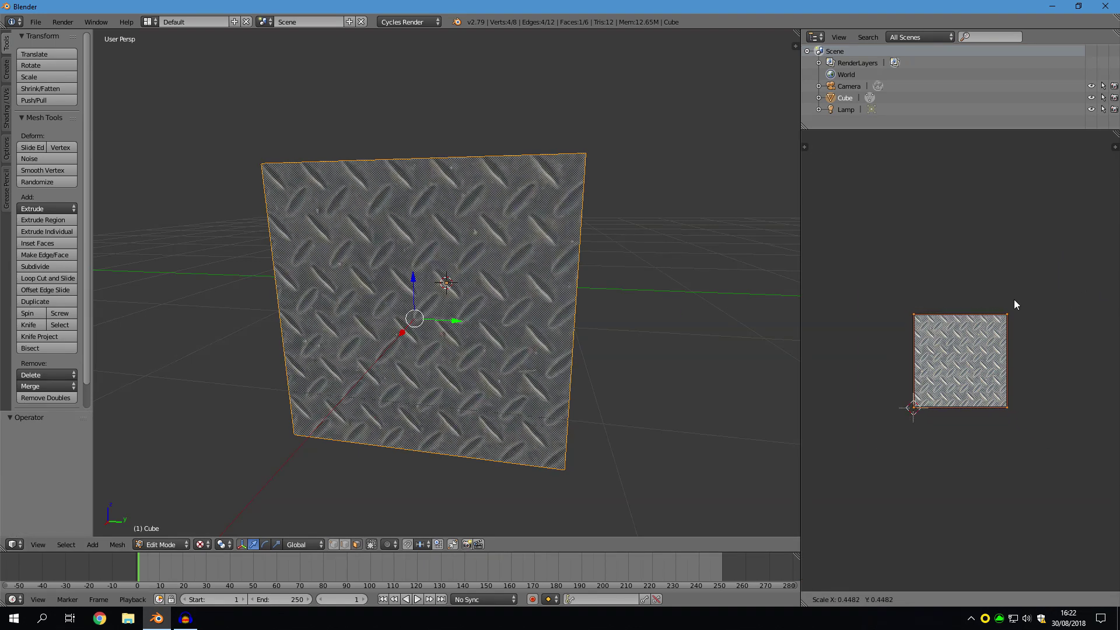
left_click(1015, 303)
scroll(567, 304, "up", 1)
middle_click_drag(567, 306, 618, 298)
scroll(618, 298, "down", 2)
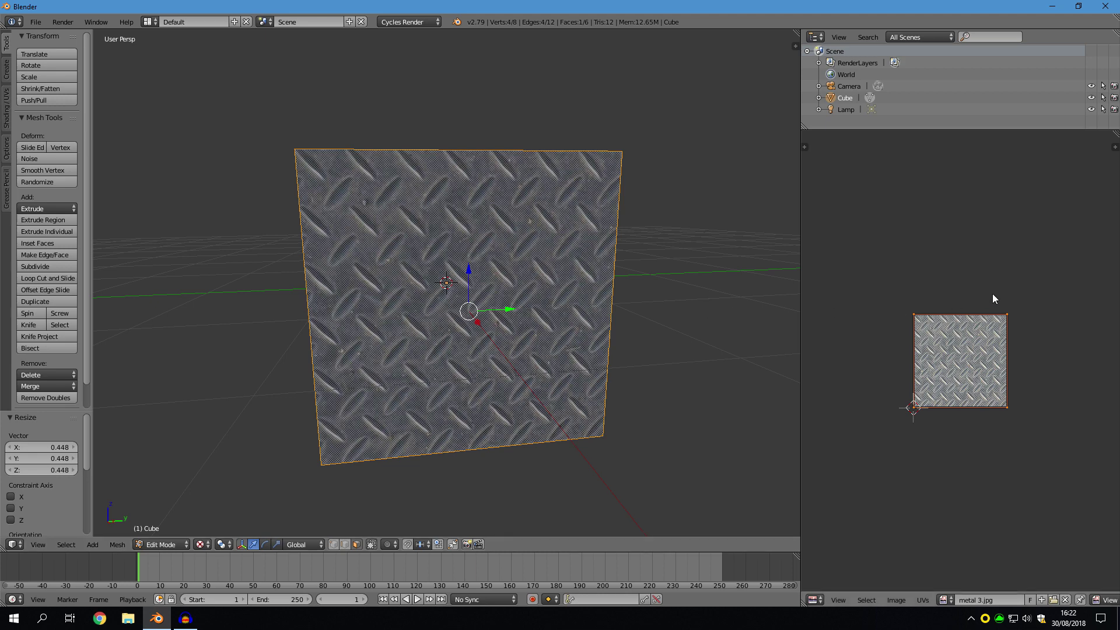
- Try rotating the face's UV square freehand by about 89.5°, and undo the rotation
key("r")
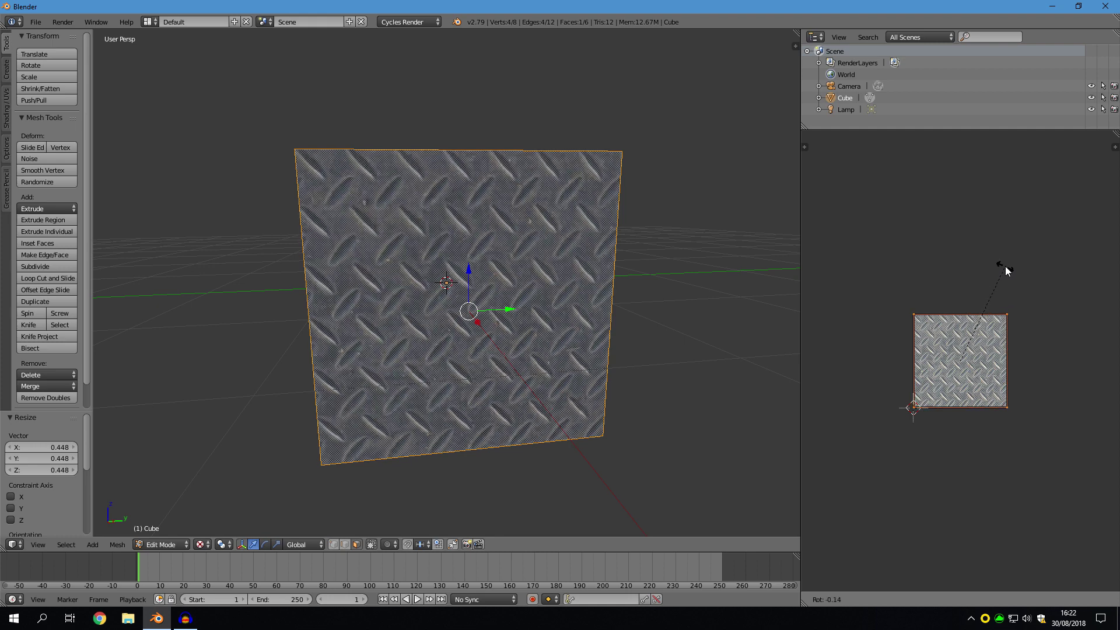
left_click(1042, 398)
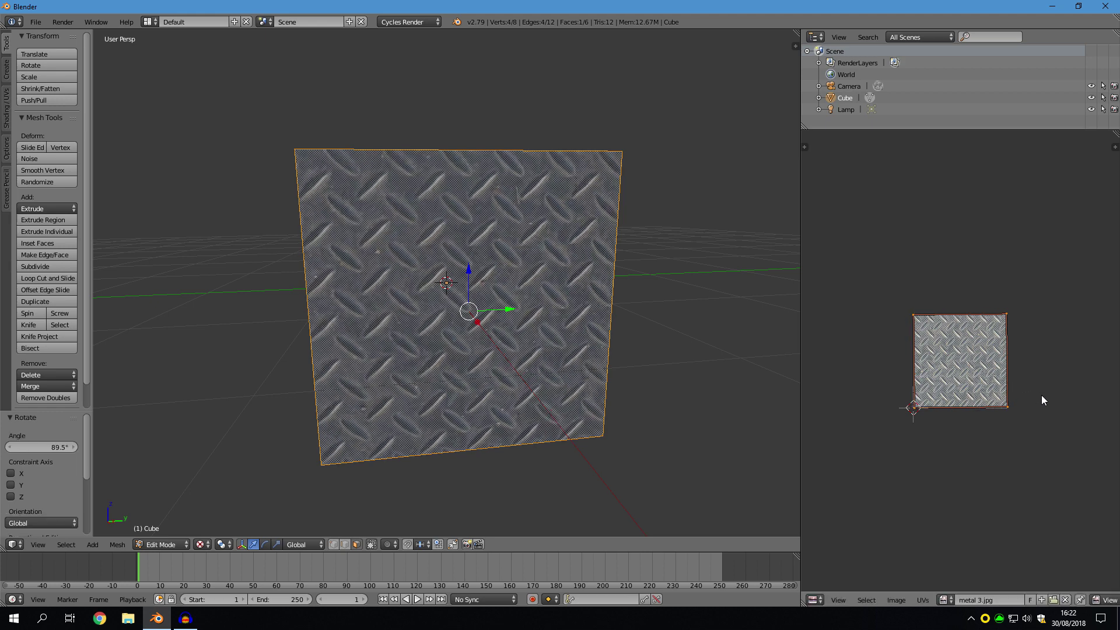
key("ctrl+z")
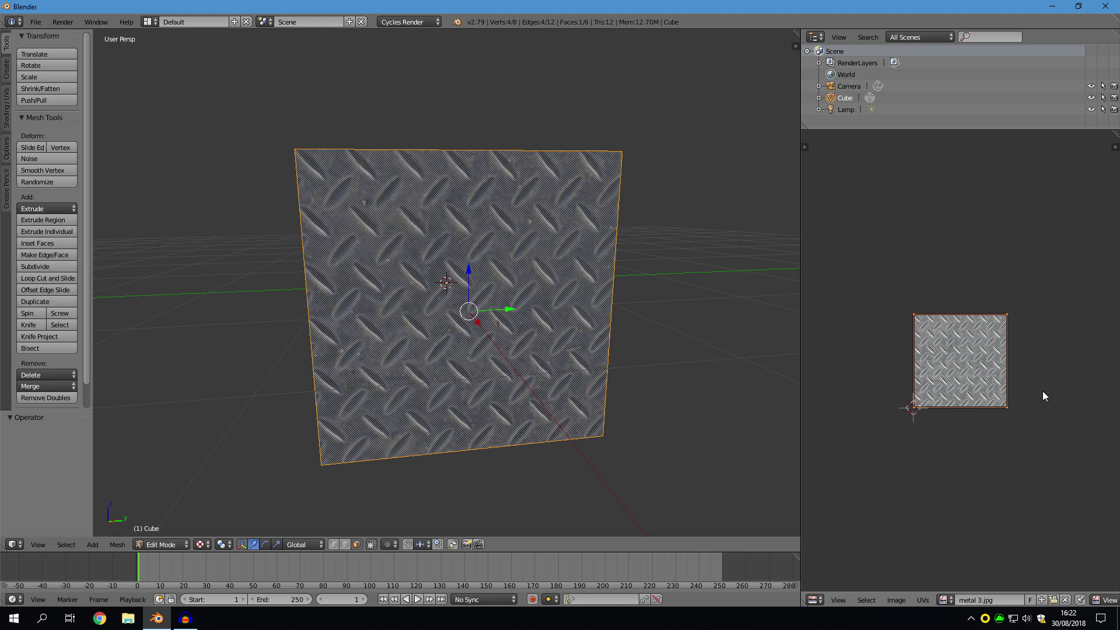
- Rotate the face's UV square by exactly 90° and inspect the textured face alongside the cube's plain neighbouring side
key("r")
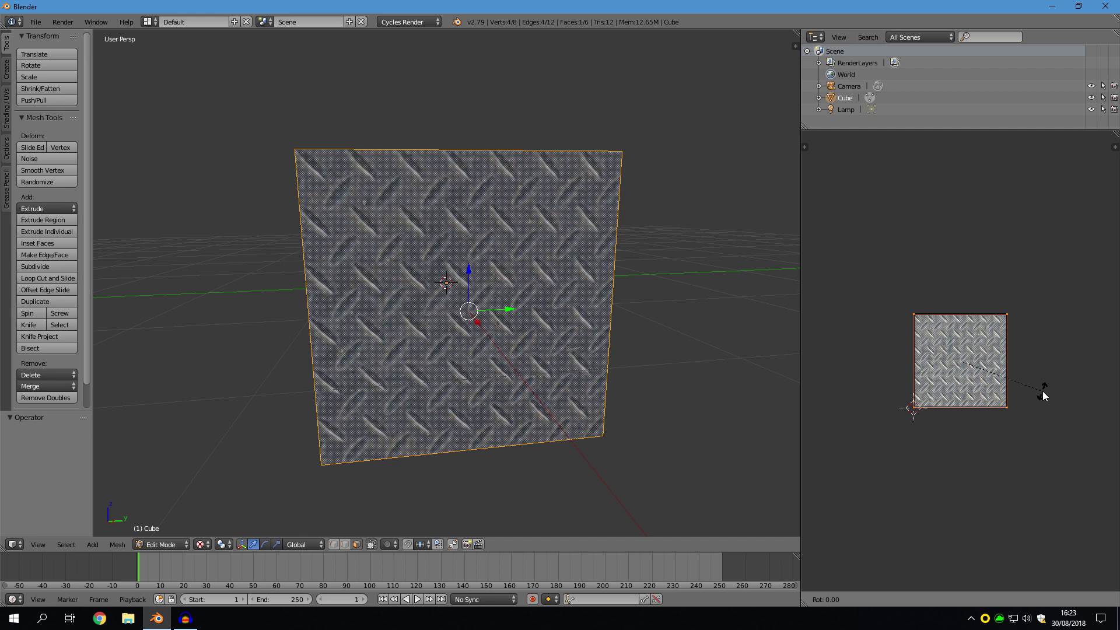
type("90")
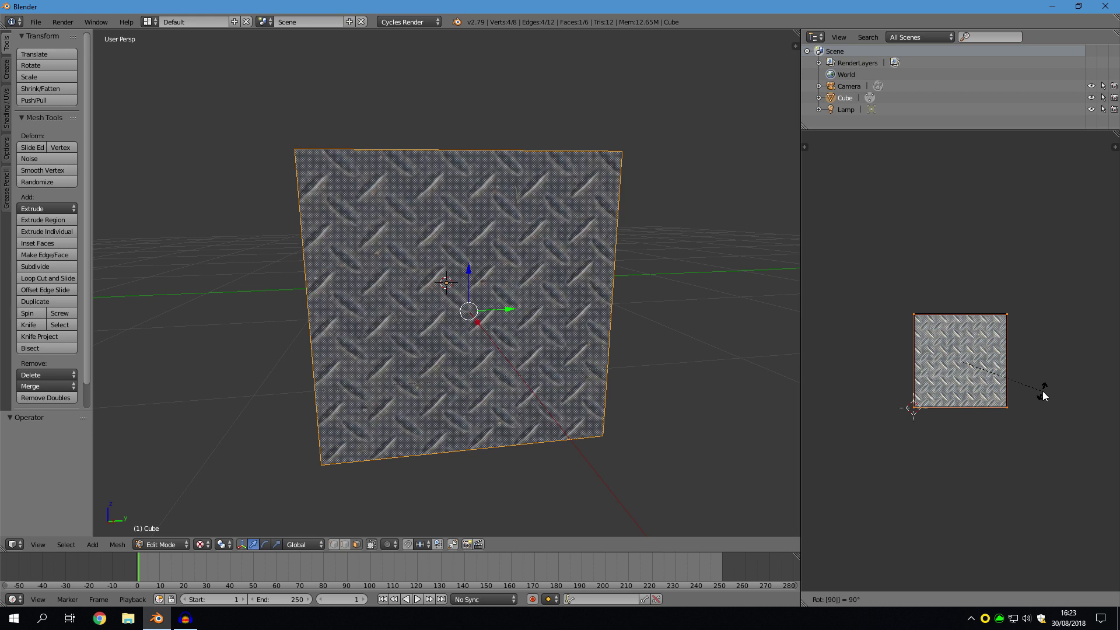
key("Return")
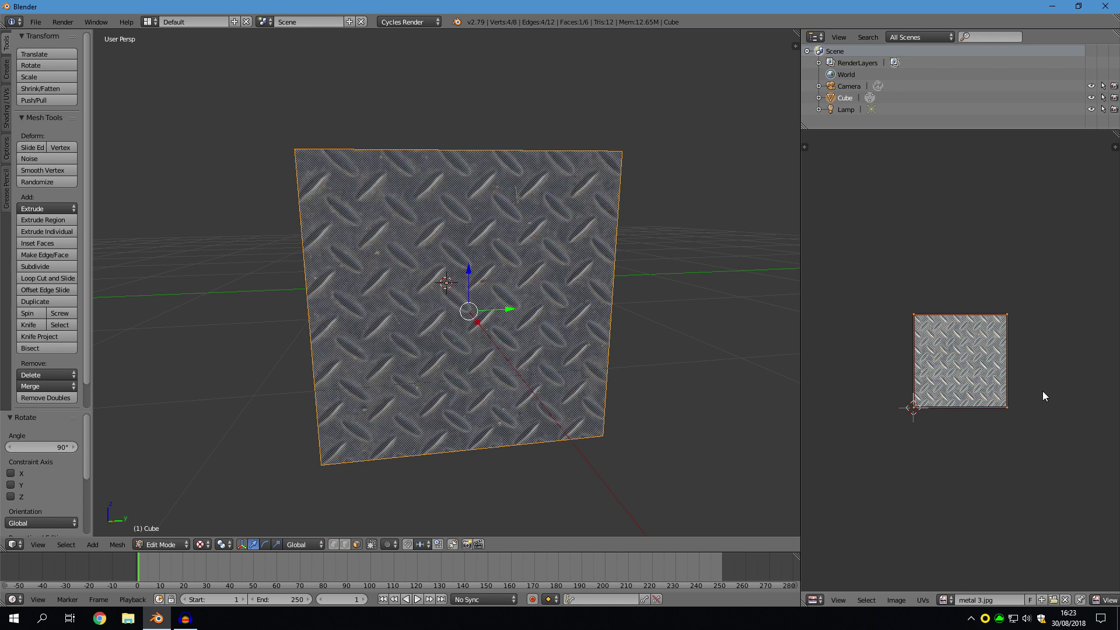
scroll(513, 283, "down", 2)
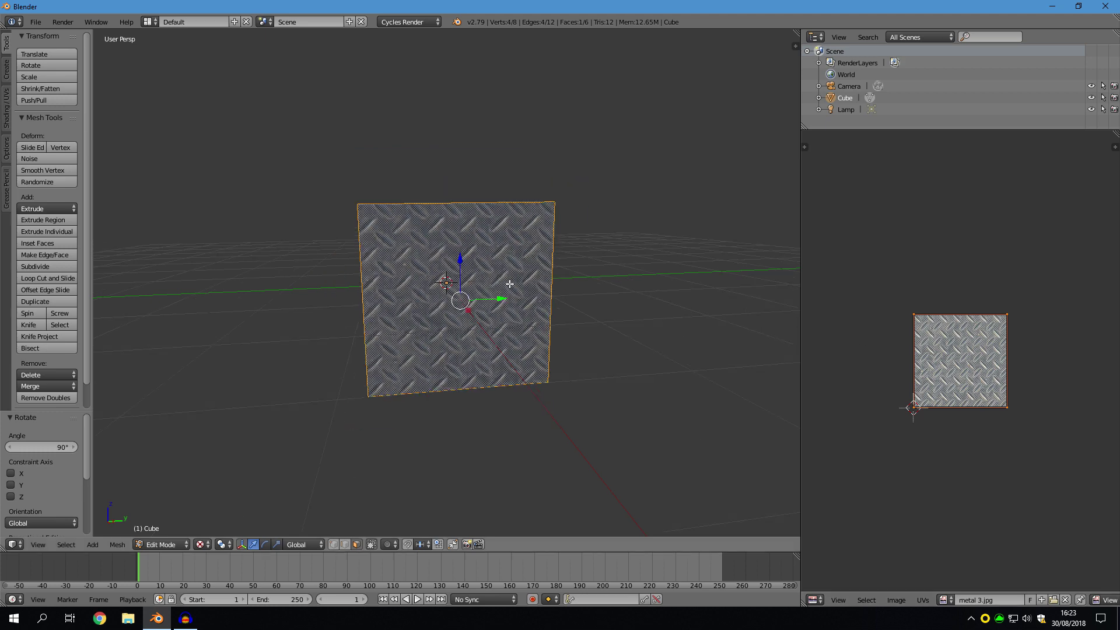
scroll(478, 290, "up", 2)
middle_click_drag(390, 288, 498, 302)
scroll(501, 299, "down", 1)
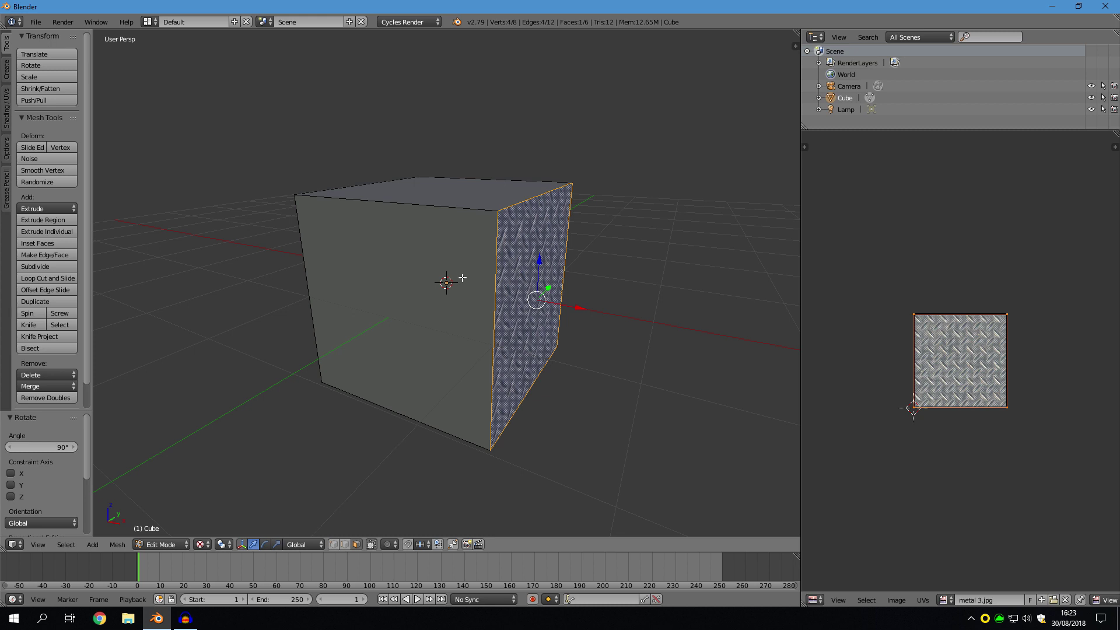
middle_click_drag(554, 274, 523, 261)
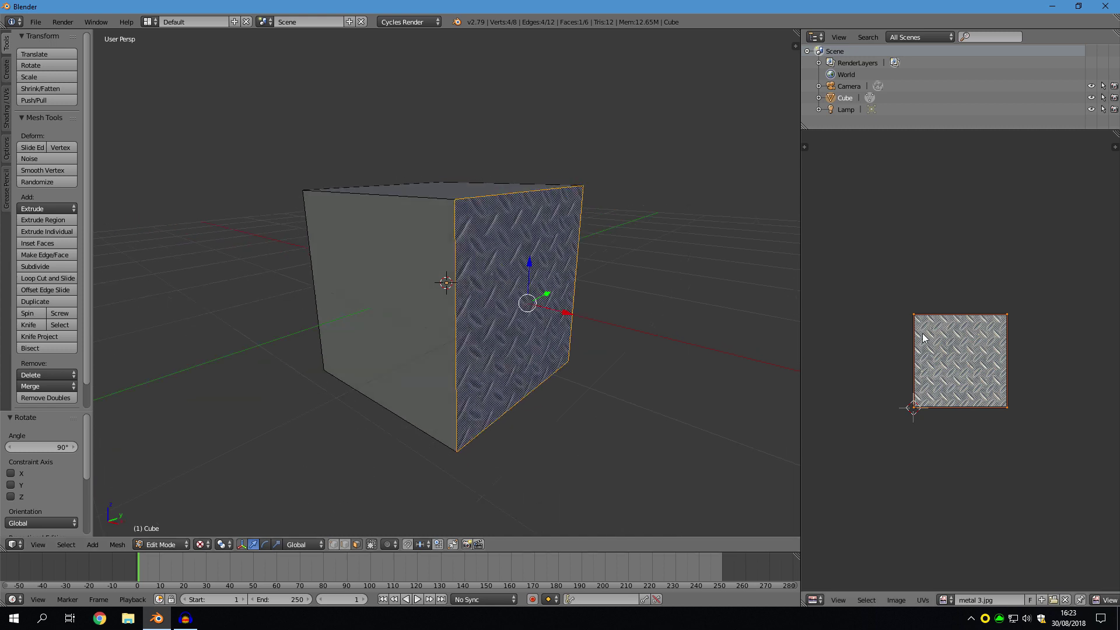
- Switch the UV editor area to the Properties editor, add a second material slot with a new material, and keep that slot active
left_click(817, 600)
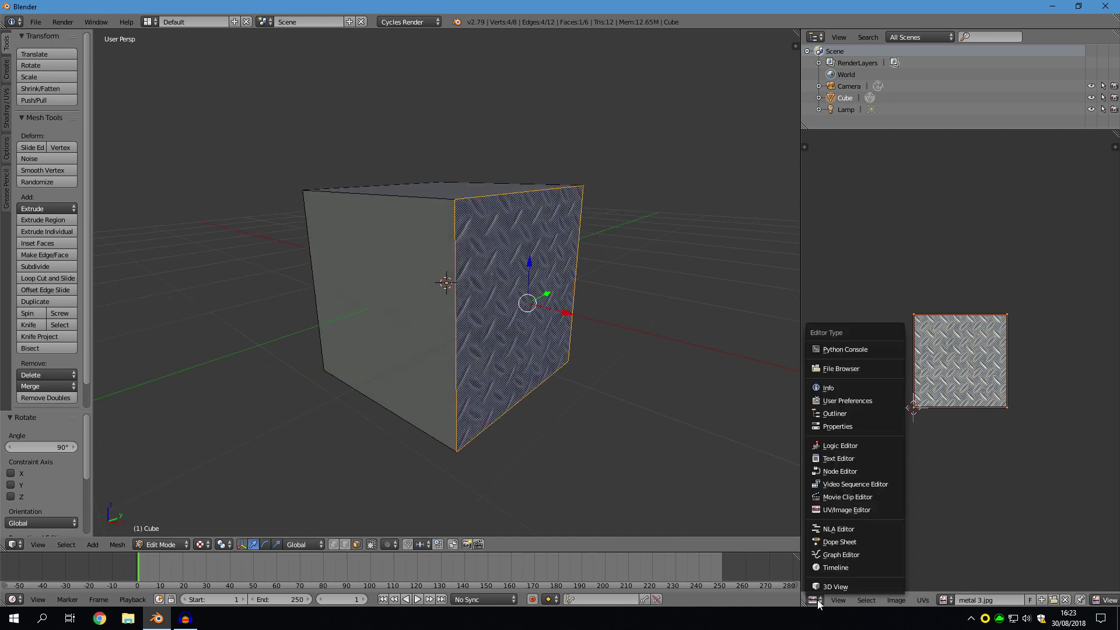
left_click(855, 426)
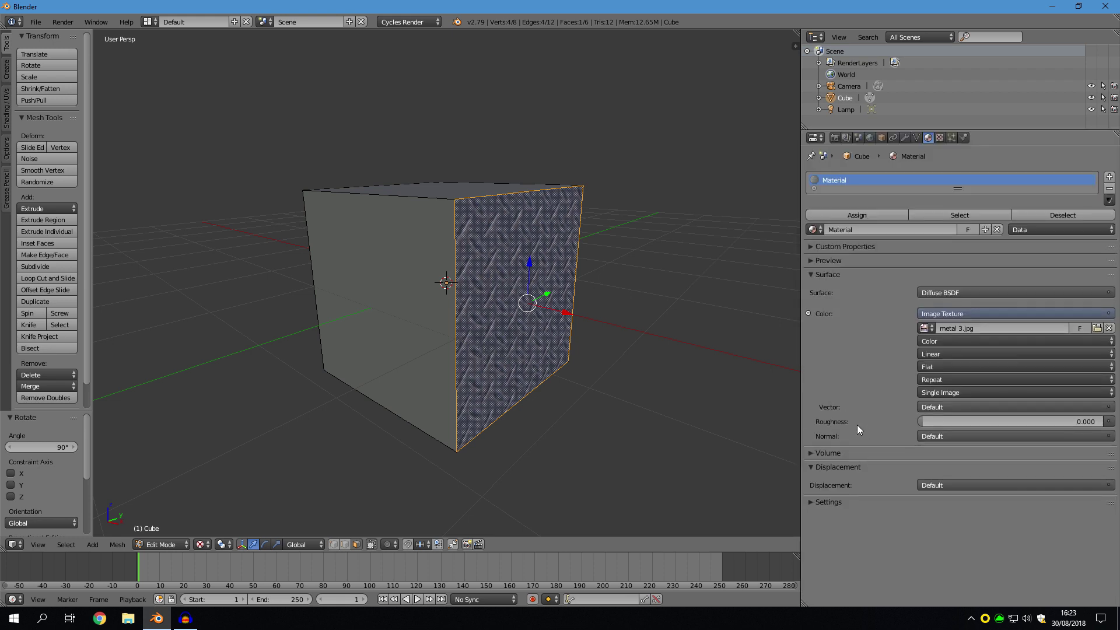
left_click(1110, 178)
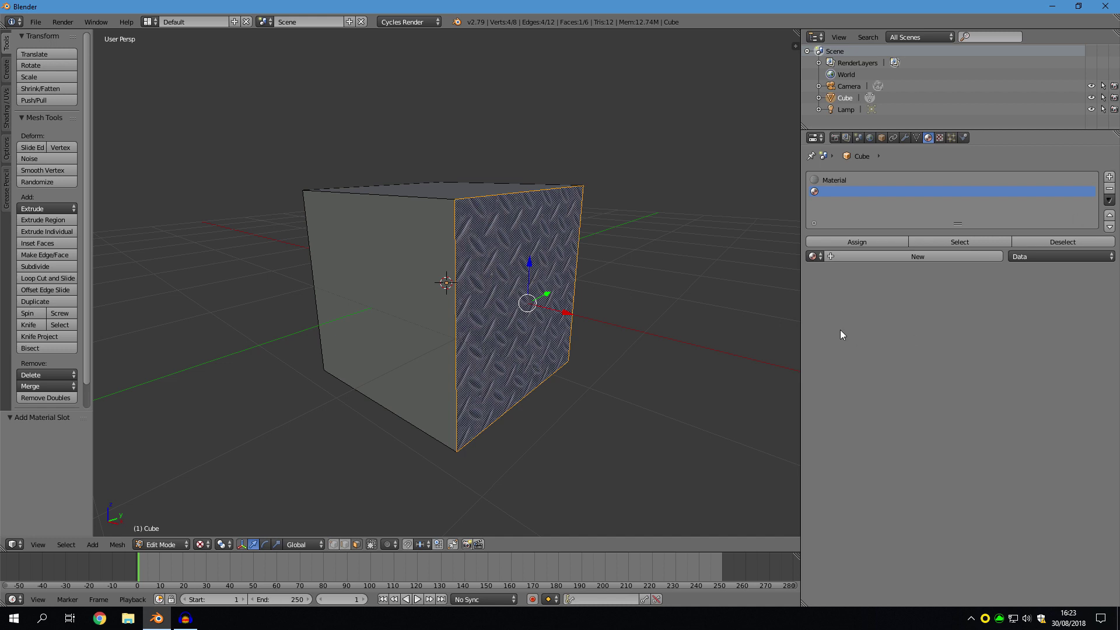
left_click(914, 257)
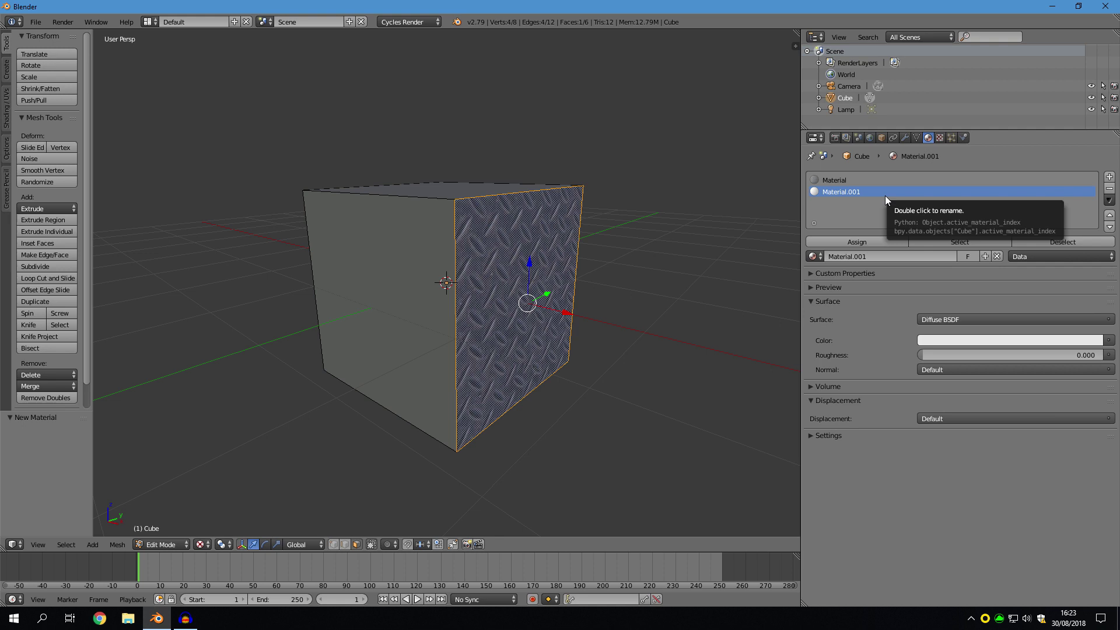
left_click(843, 179)
left_click(848, 192)
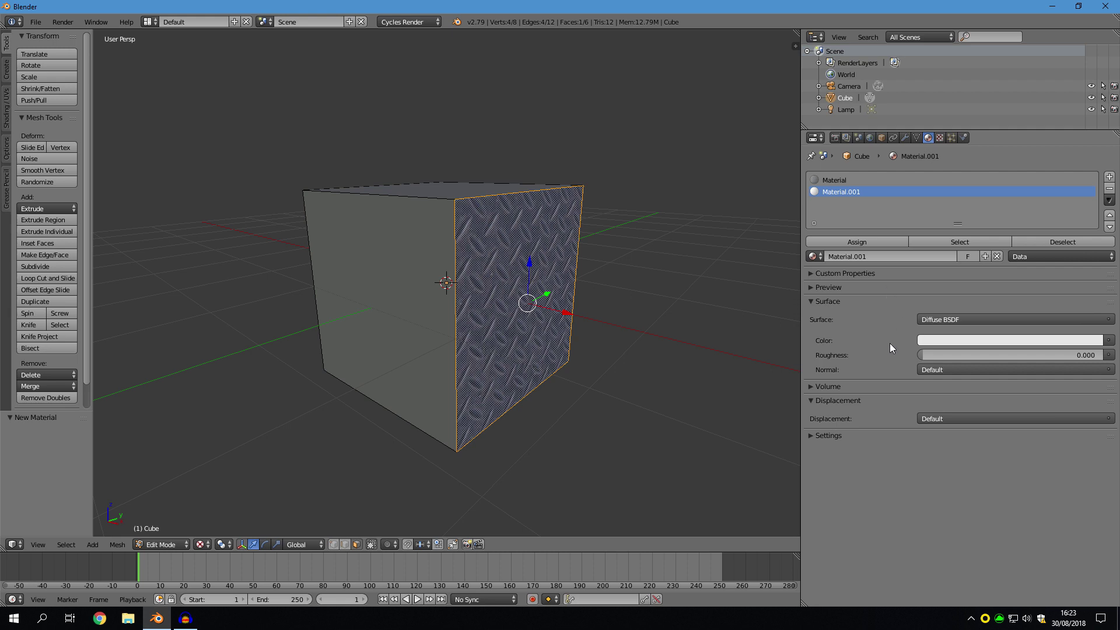
- Use an Image Texture for the second material's color and load "spaceship 5 minimalist.jpg" from the texture folder
left_click(1108, 341)
left_click(904, 237)
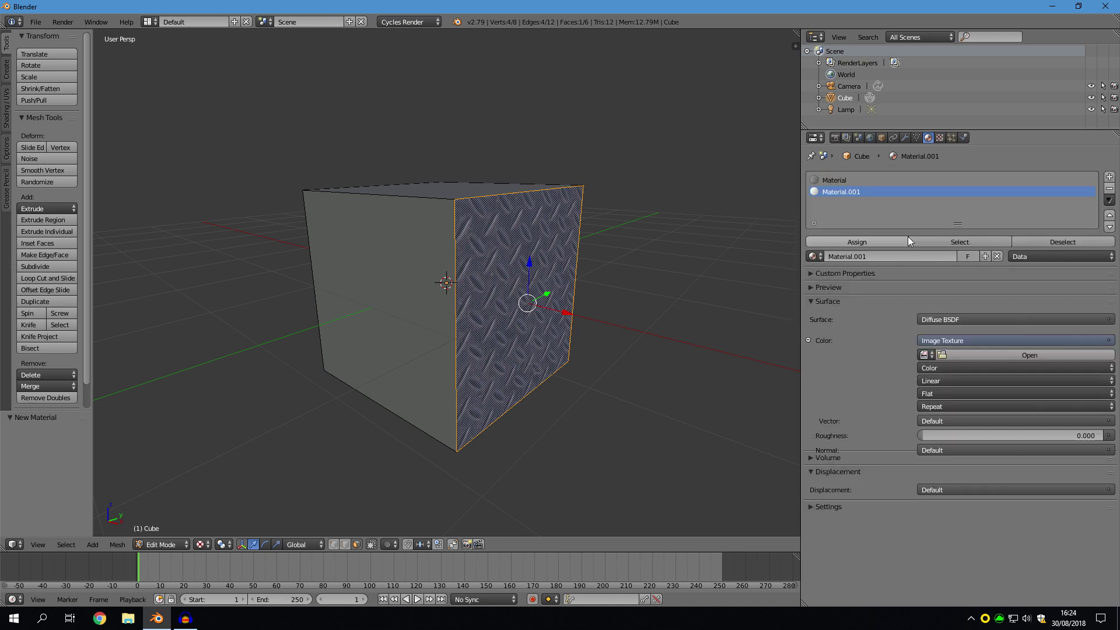
left_click(958, 357)
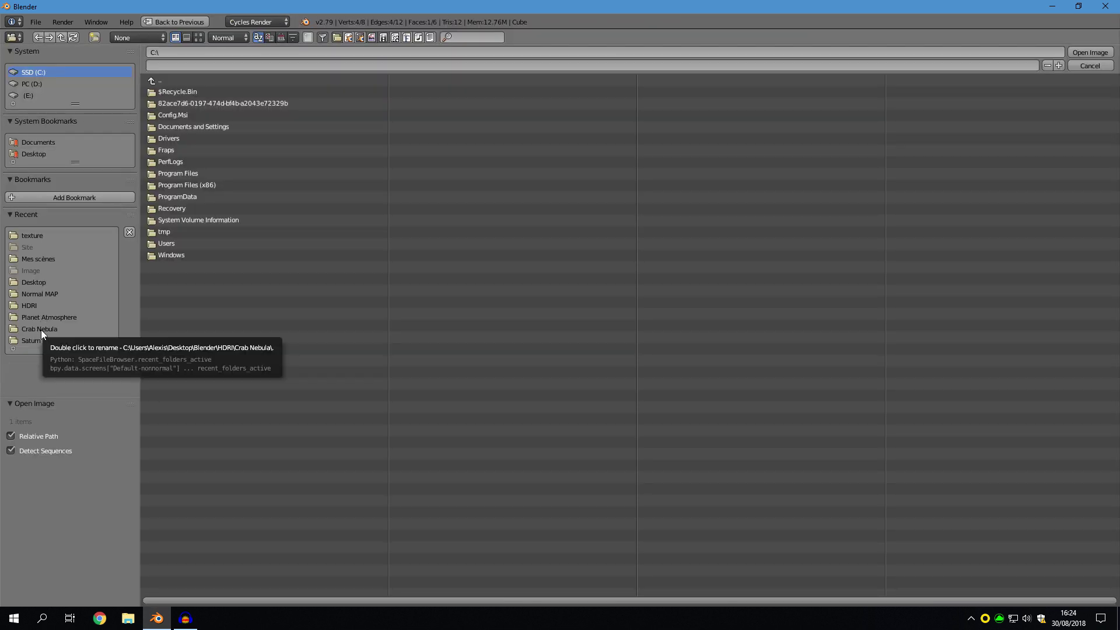
left_click(44, 304)
left_click(152, 80)
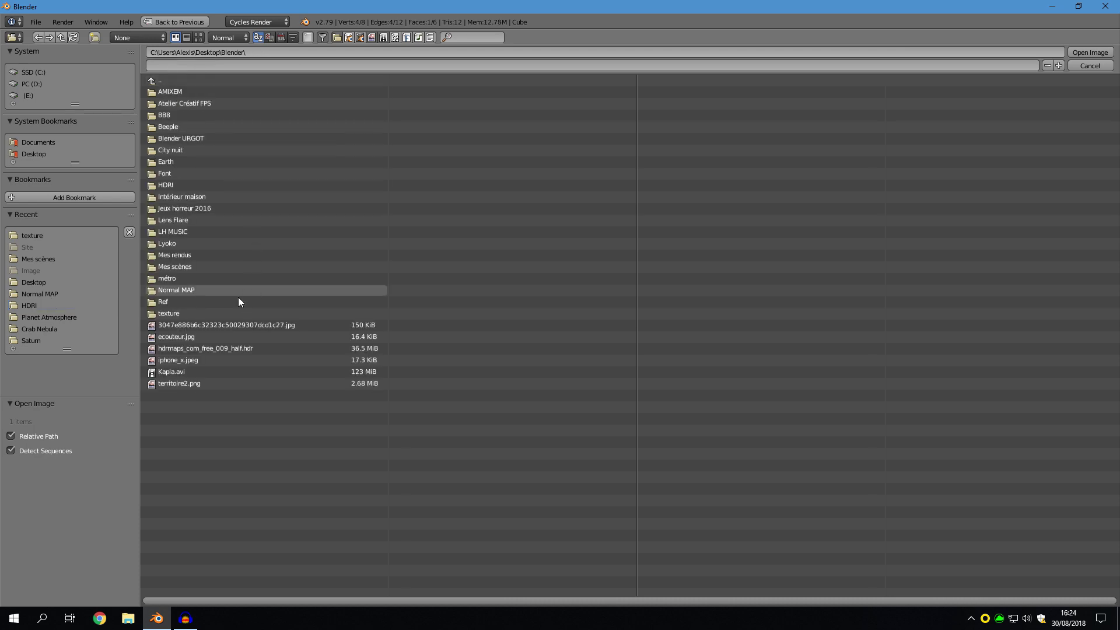
left_click(195, 314)
left_click(199, 38)
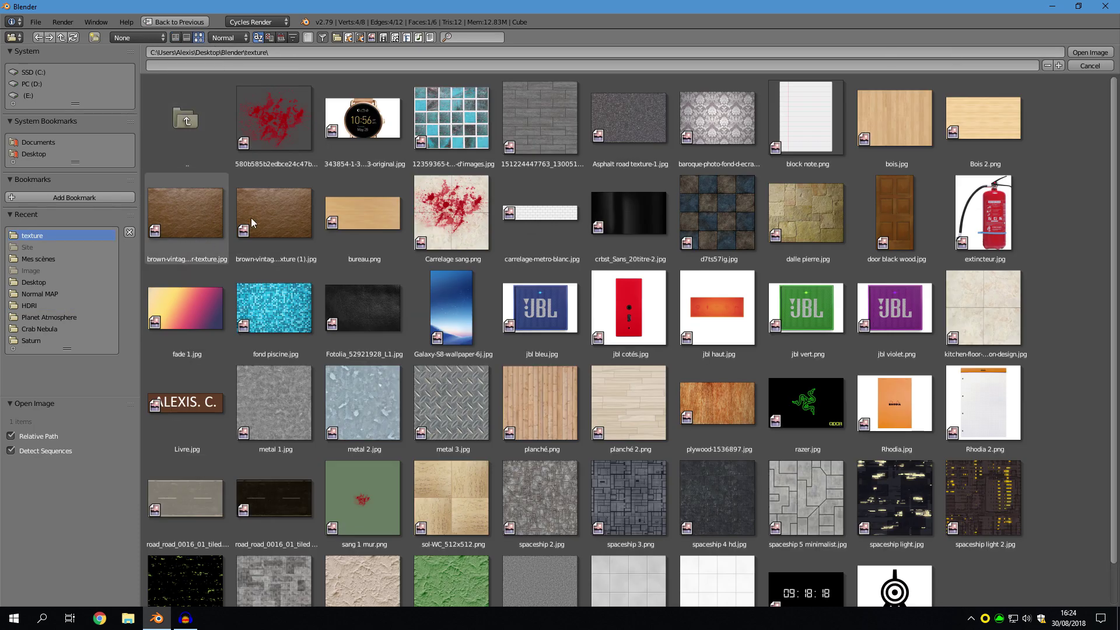
scroll(451, 321, "down", 2)
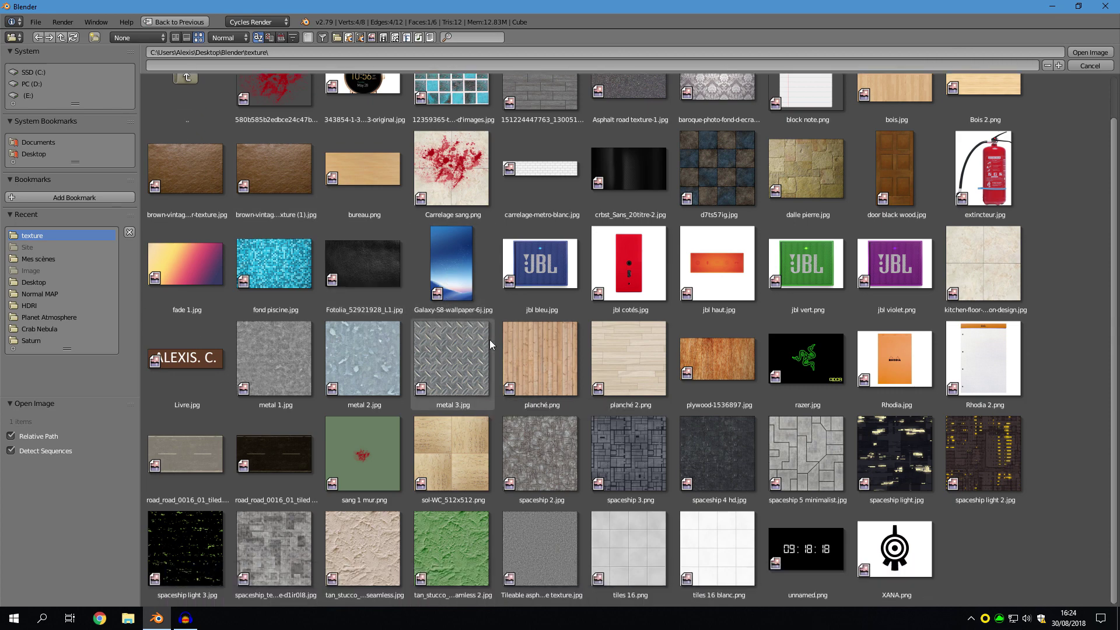
double_click(808, 436)
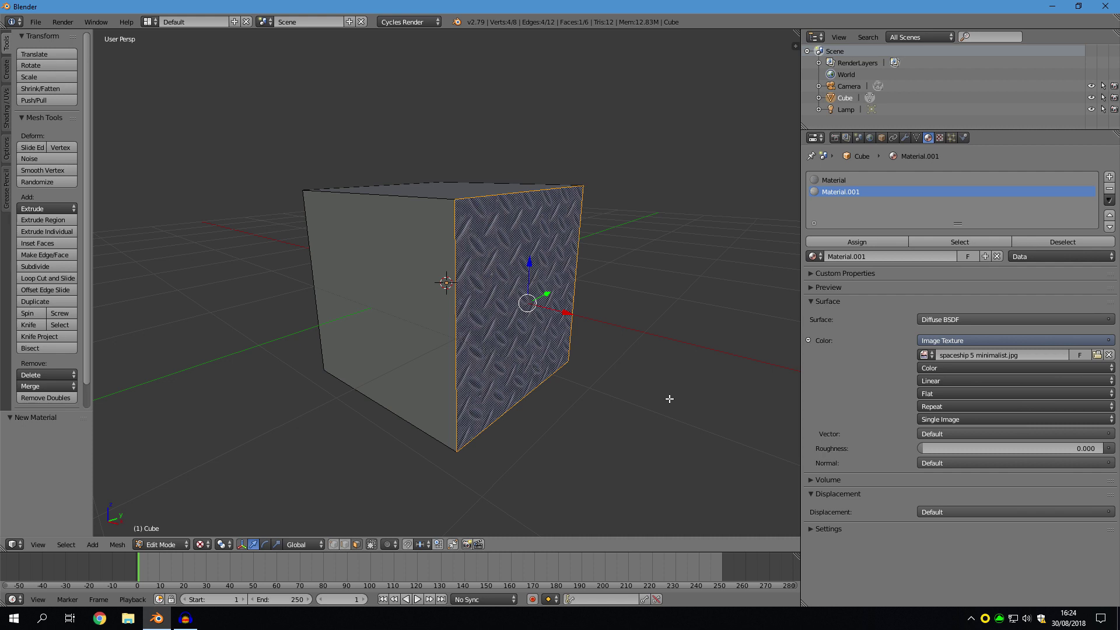
- Select the plain side face adjoining the metal face and assign Material.001 to it
right_click(379, 290)
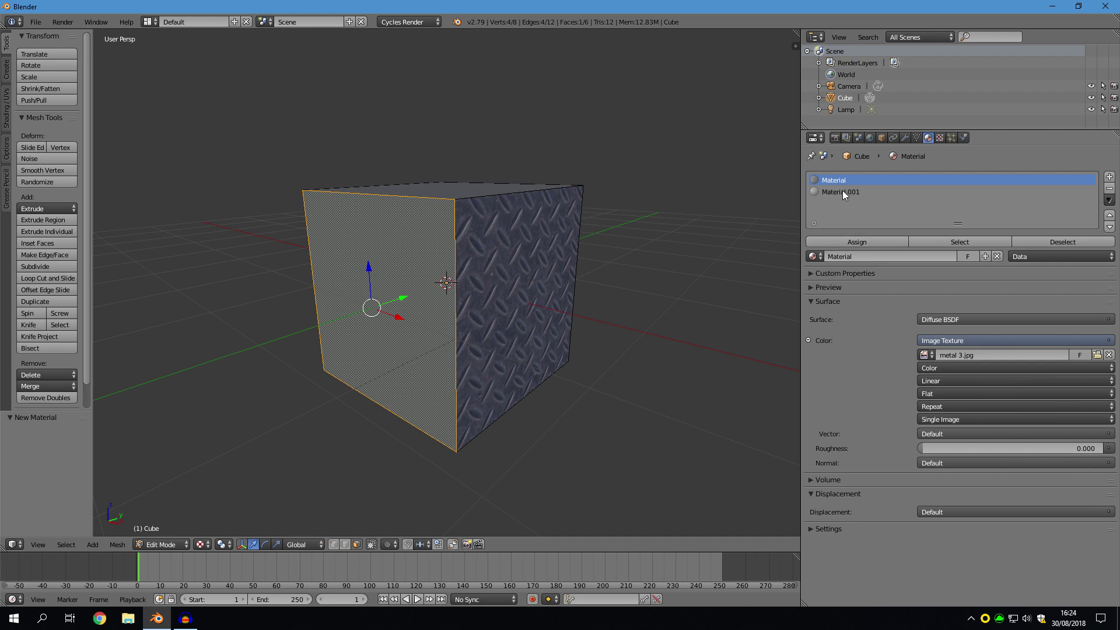
left_click(866, 194)
left_click(855, 240)
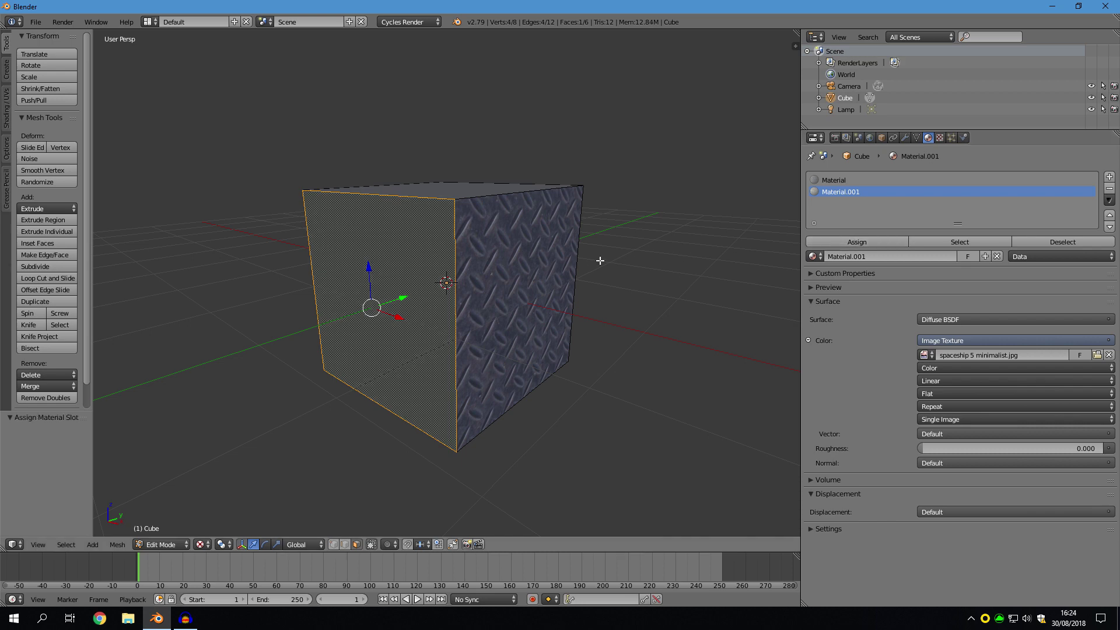
middle_click_drag(600, 257, 625, 262)
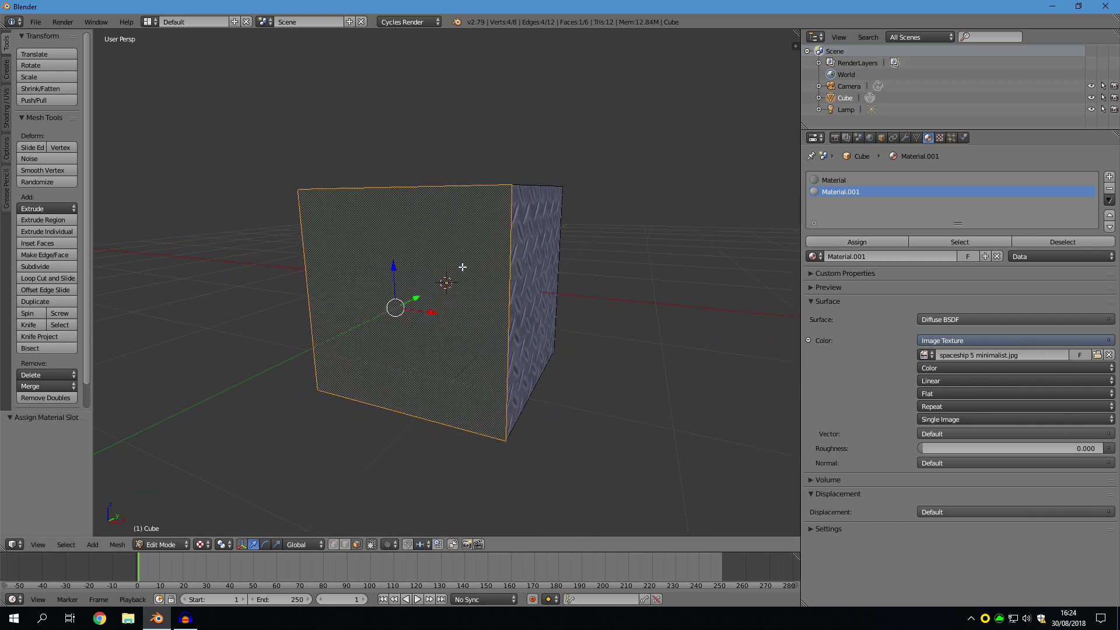
- Switch the Properties editor area to the UV/Image Editor and display "spaceship 5 minimalist.jpg" in it
middle_click_drag(712, 231, 701, 236)
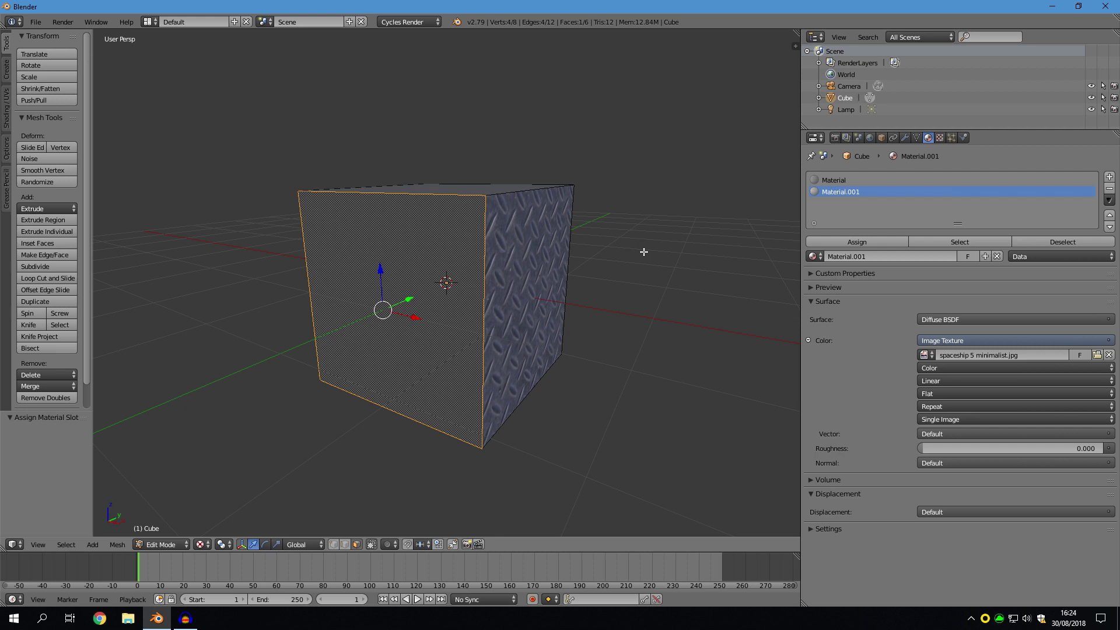
left_click(815, 137)
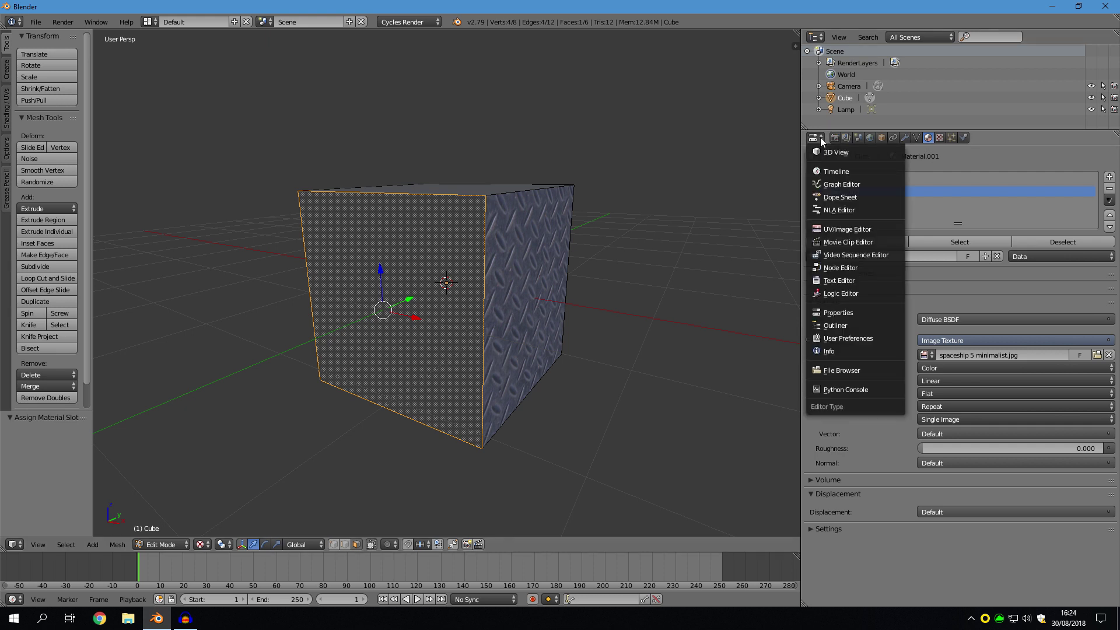
left_click(852, 229)
scroll(891, 397, "up", 2)
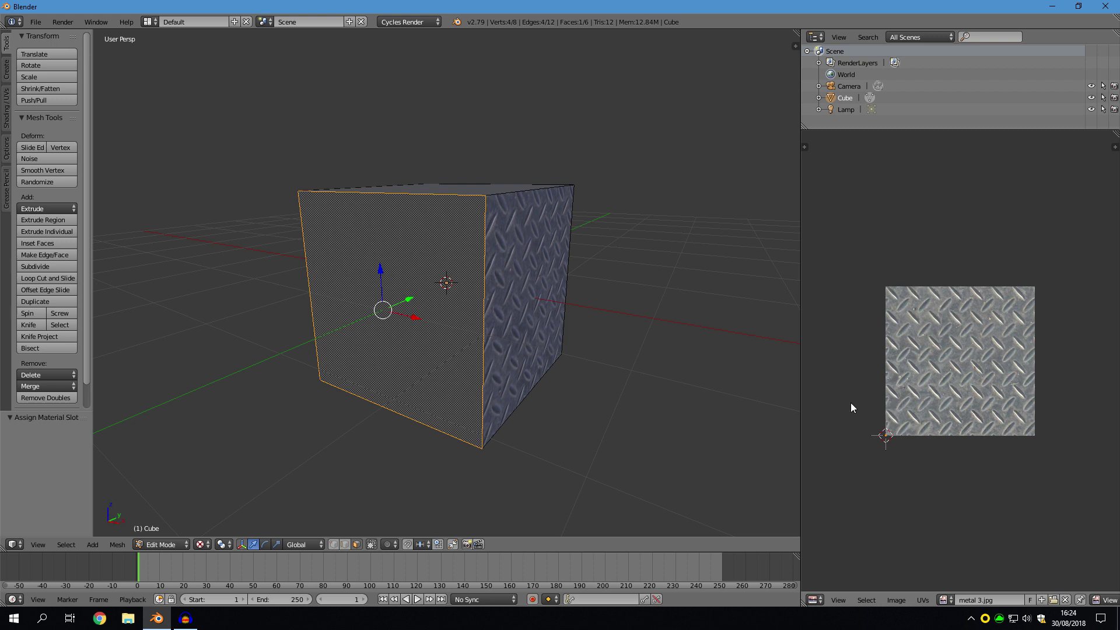
scroll(852, 407, "up", 1)
left_click(944, 599)
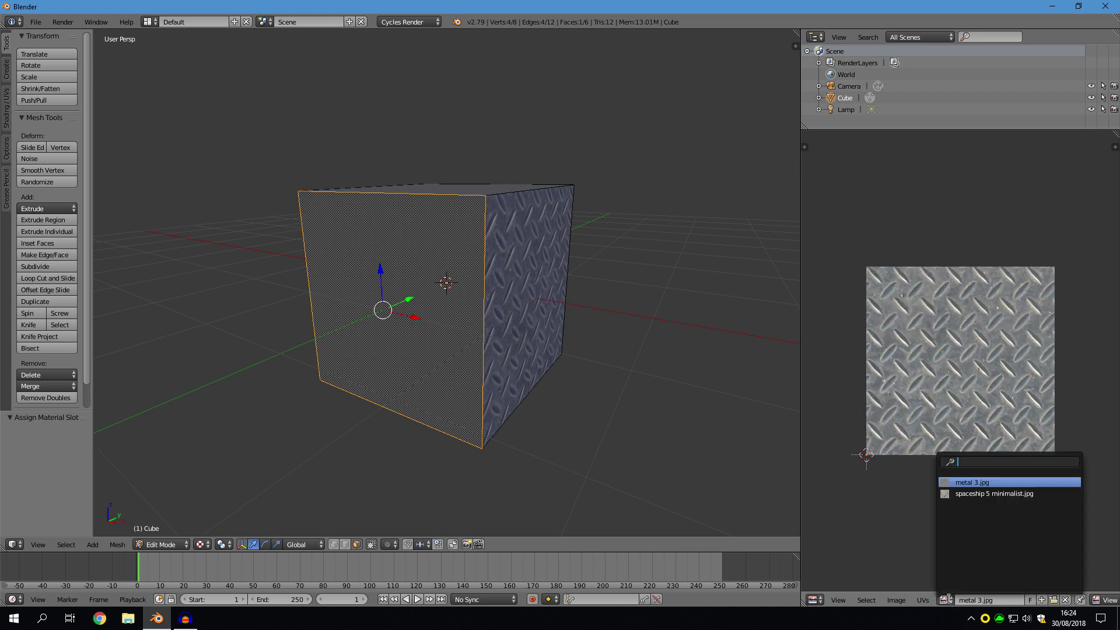
left_click(970, 494)
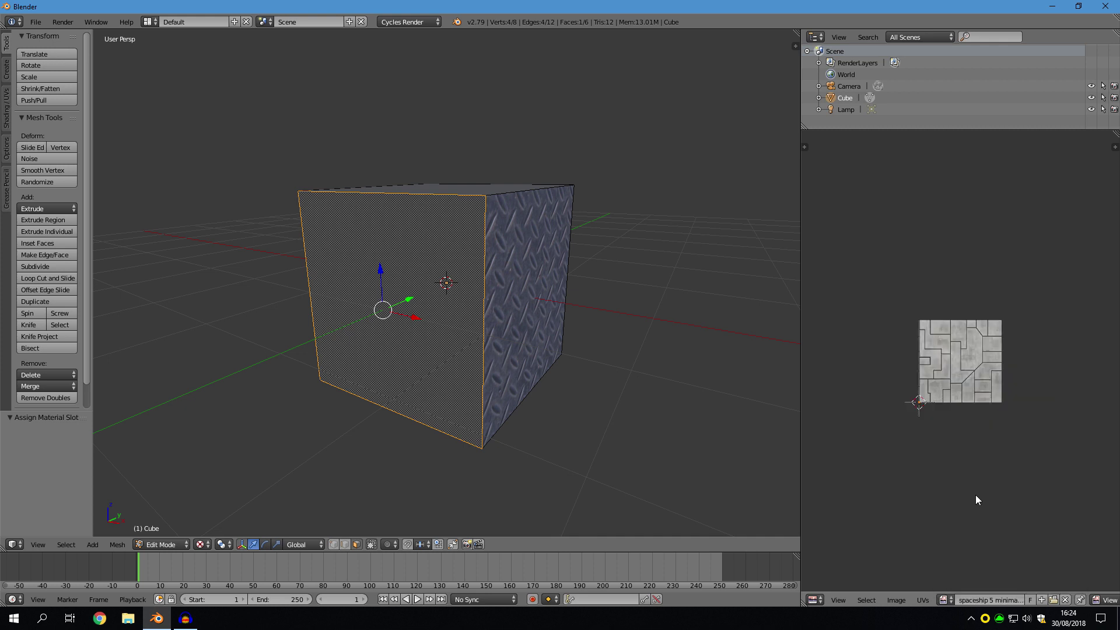
scroll(968, 487, "up", 4)
scroll(907, 469, "down", 1)
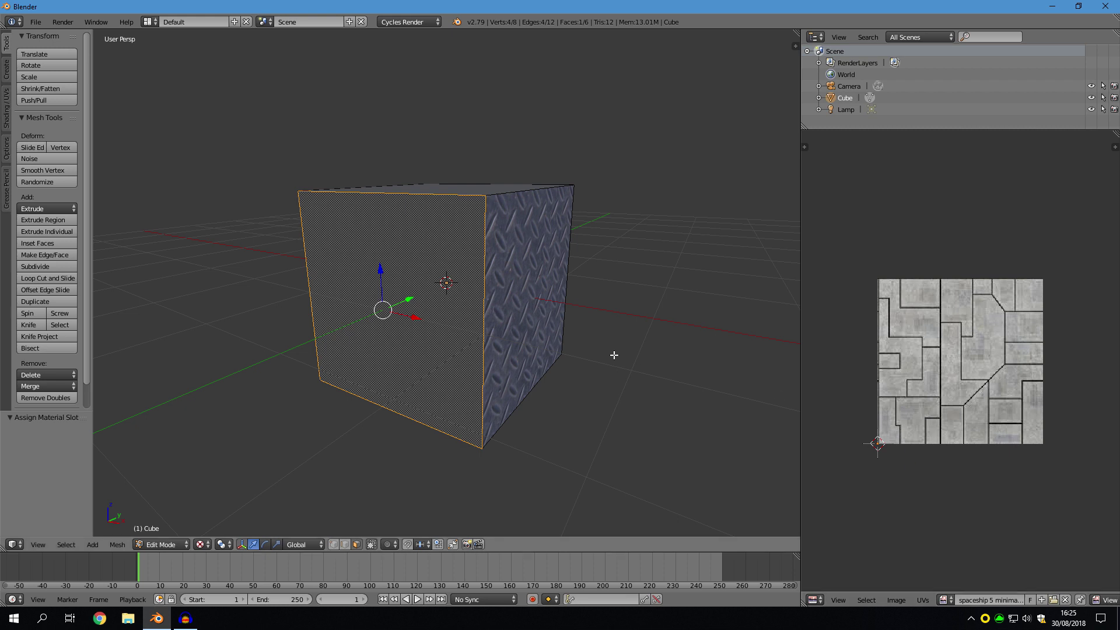
- Unwrap the selected side face onto the spaceship image and scale its UV square up by about 3 times
key("u")
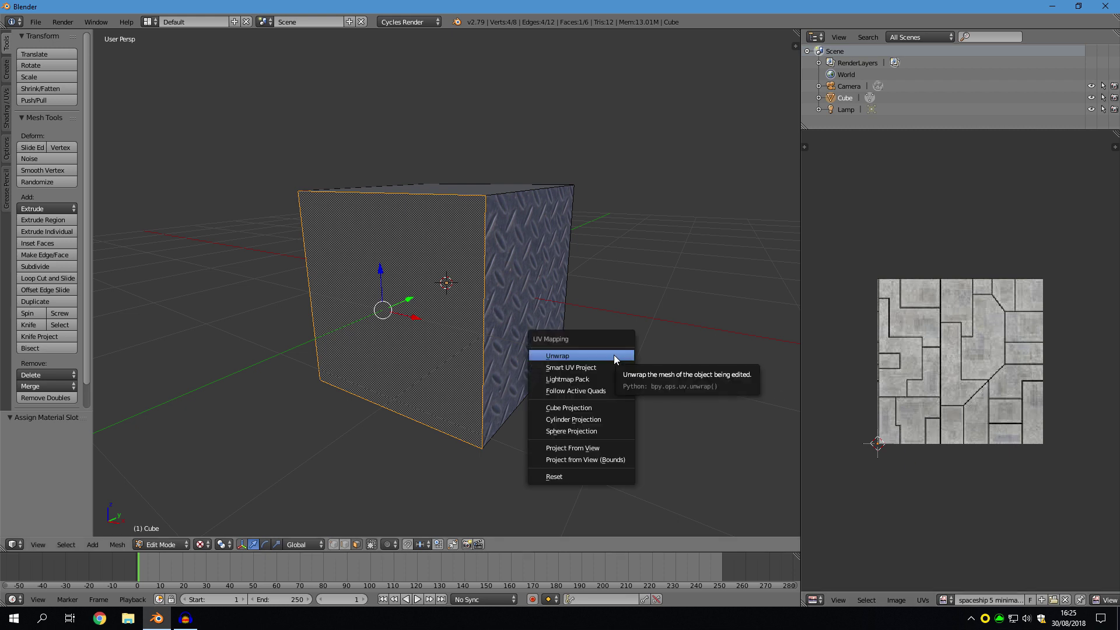
left_click(614, 355)
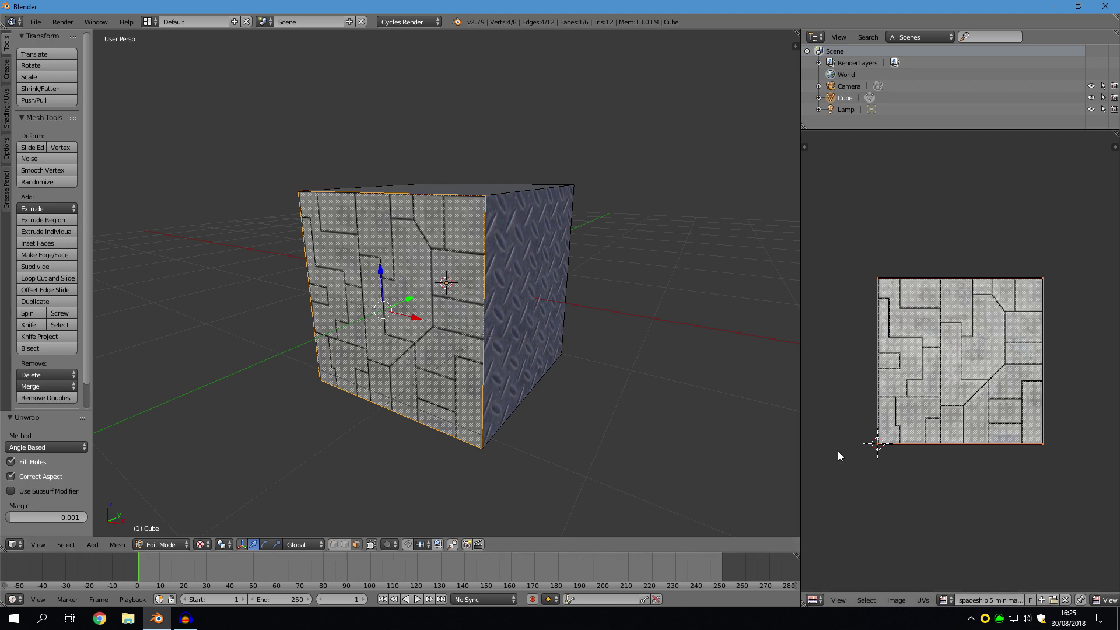
key("s")
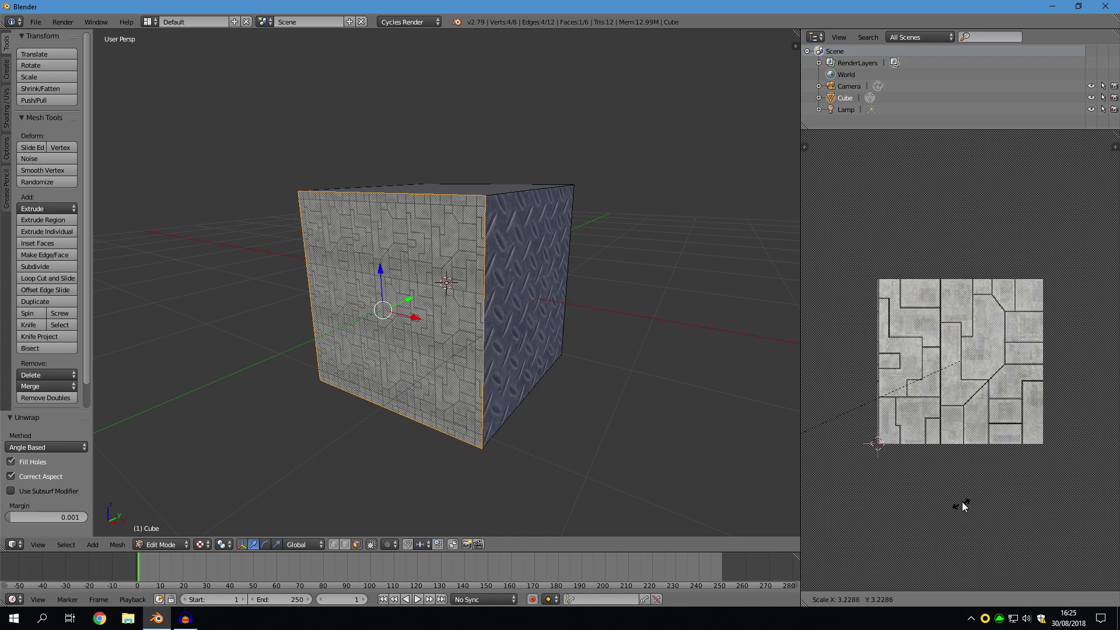
- Return the cube to Object Mode and inspect the spaceship-textured face alongside the metal face
key("Tab")
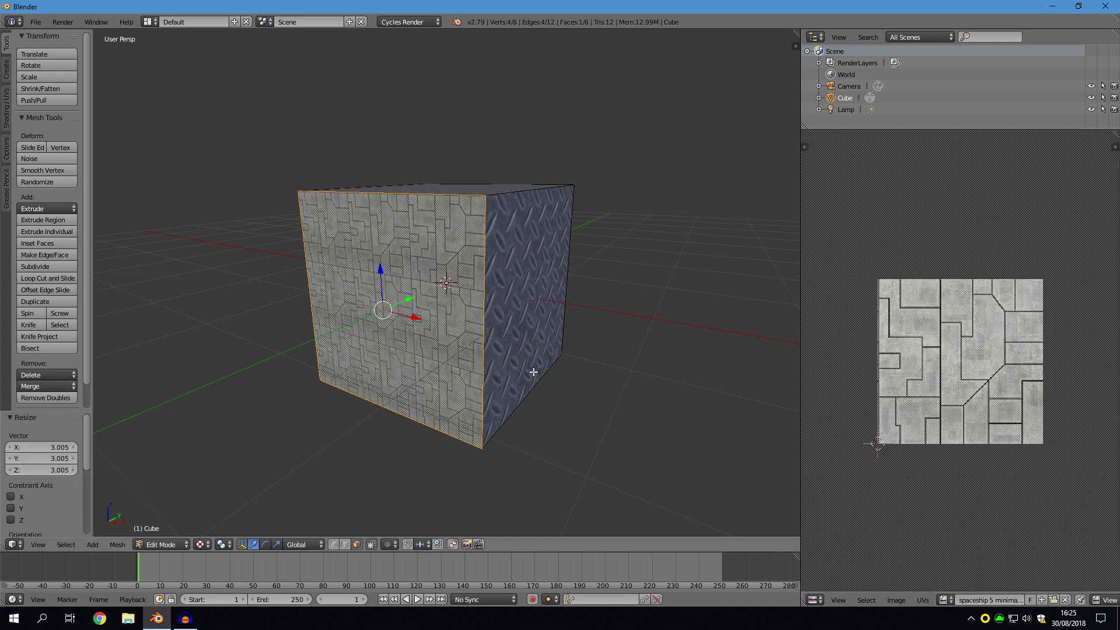
mouse_move(411, 375)
middle_mouse_down()
mouse_move(530, 321)
mouse_move(404, 326)
mouse_move(422, 384)
middle_mouse_up()
scroll(425, 385, "up", 1)
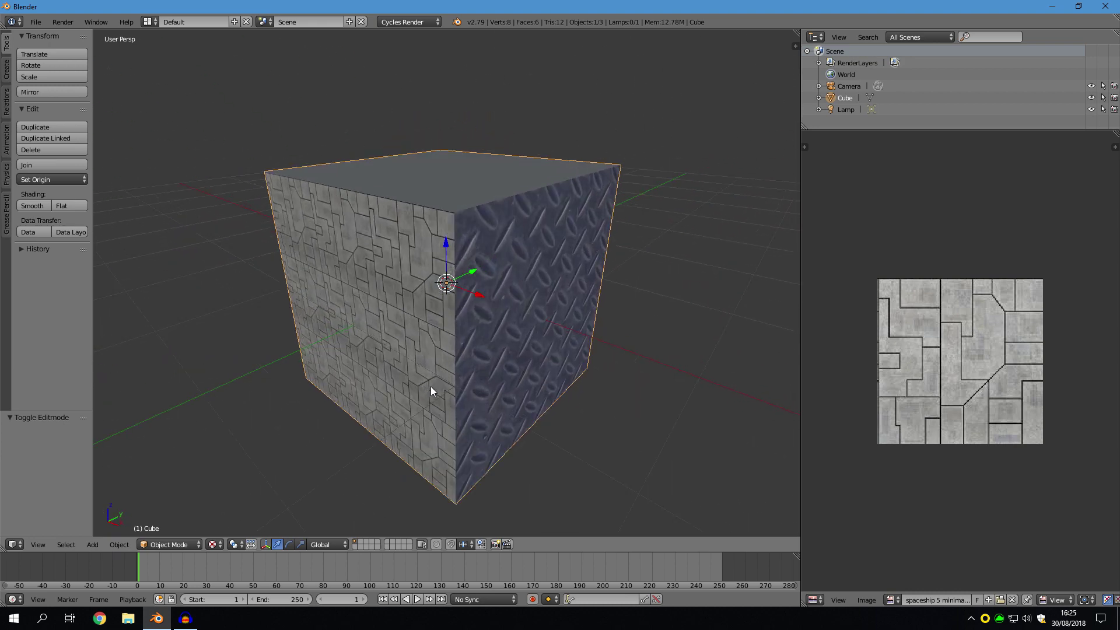